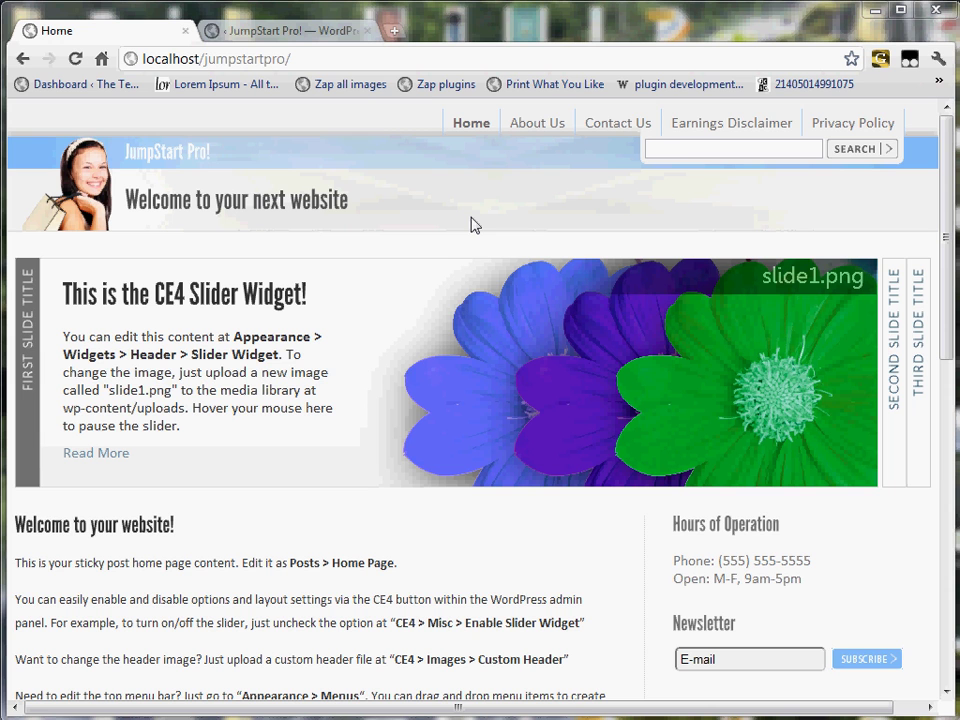
# Browse the home page slider through the second and third slides and back to the first.
pyautogui.click(889, 350)
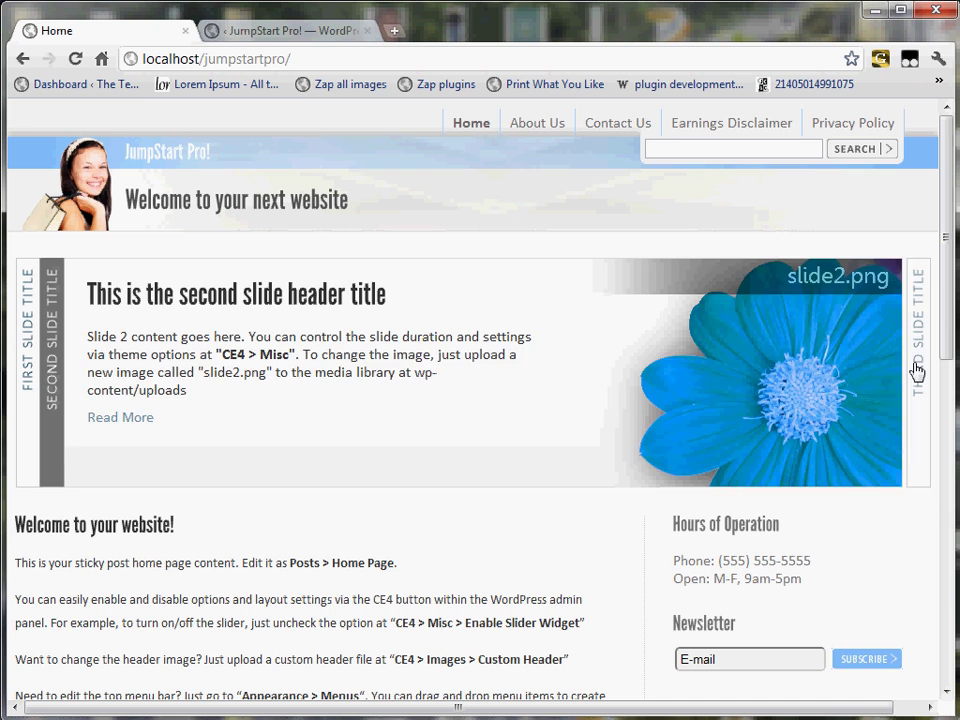
pyautogui.click(916, 372)
pyautogui.click(31, 343)
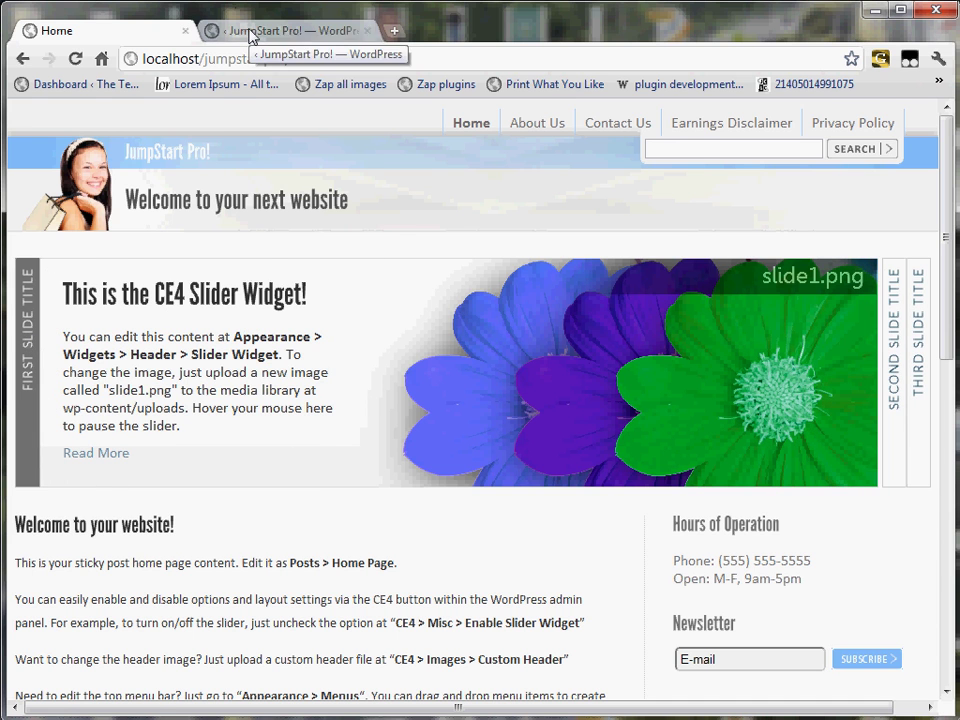
# Open the Misc section of the CE4 theme settings in the WordPress admin to reach the slider options.
pyautogui.click(250, 36)
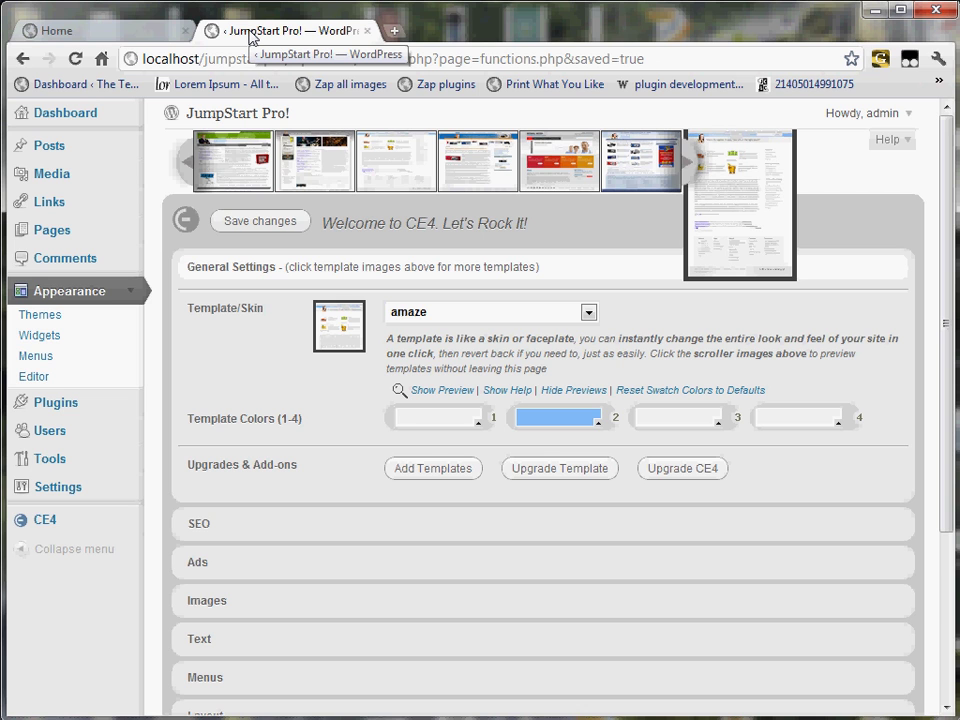
pyautogui.press('F5')
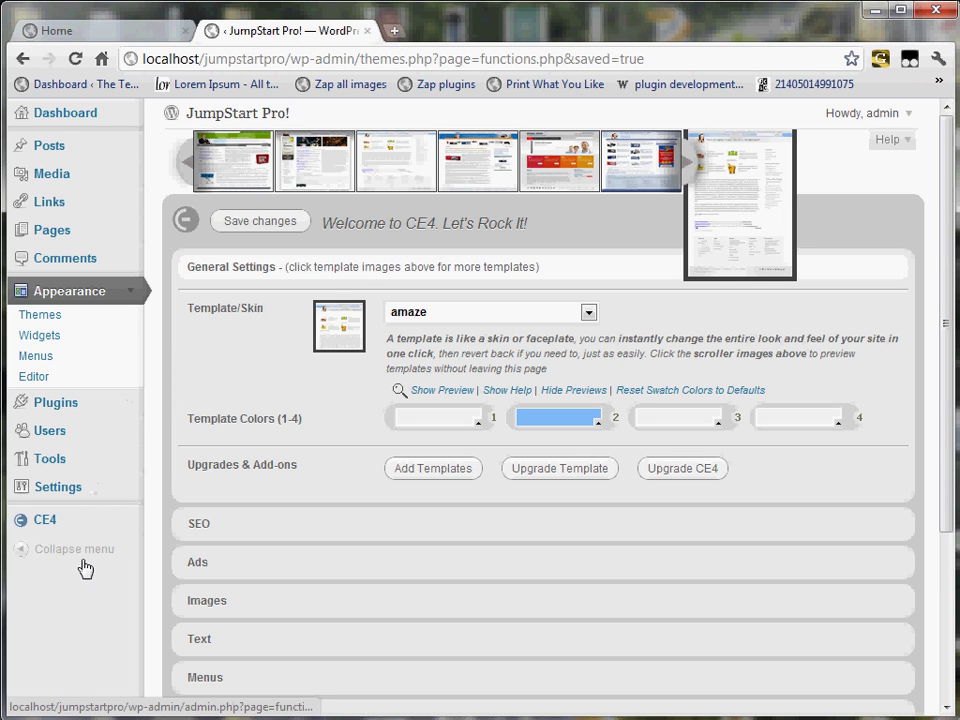
pyautogui.click(90, 116)
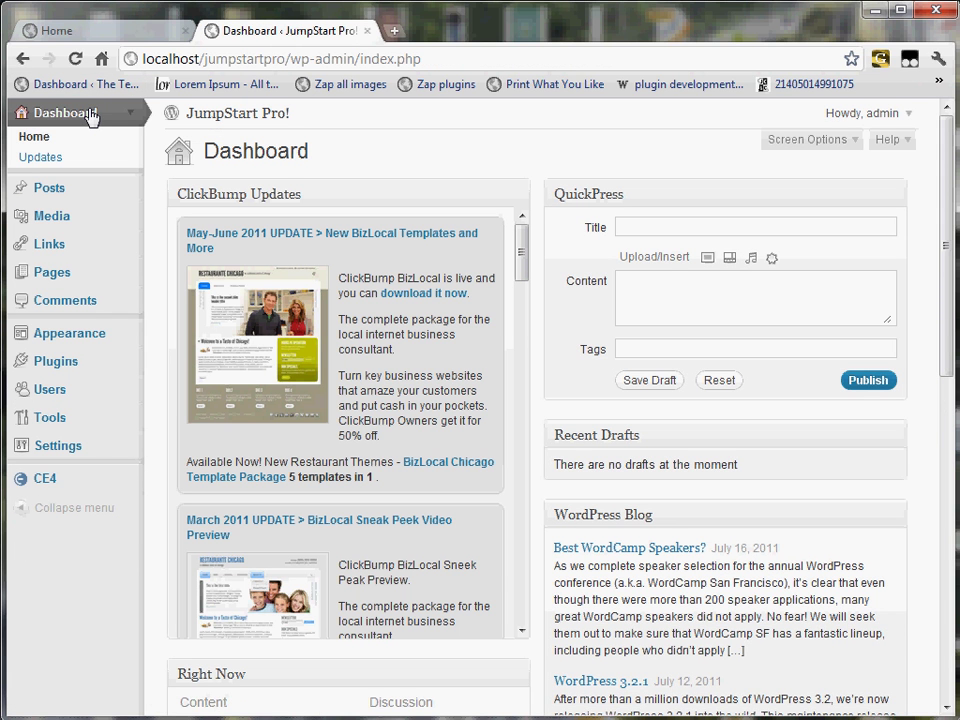
pyautogui.click(84, 479)
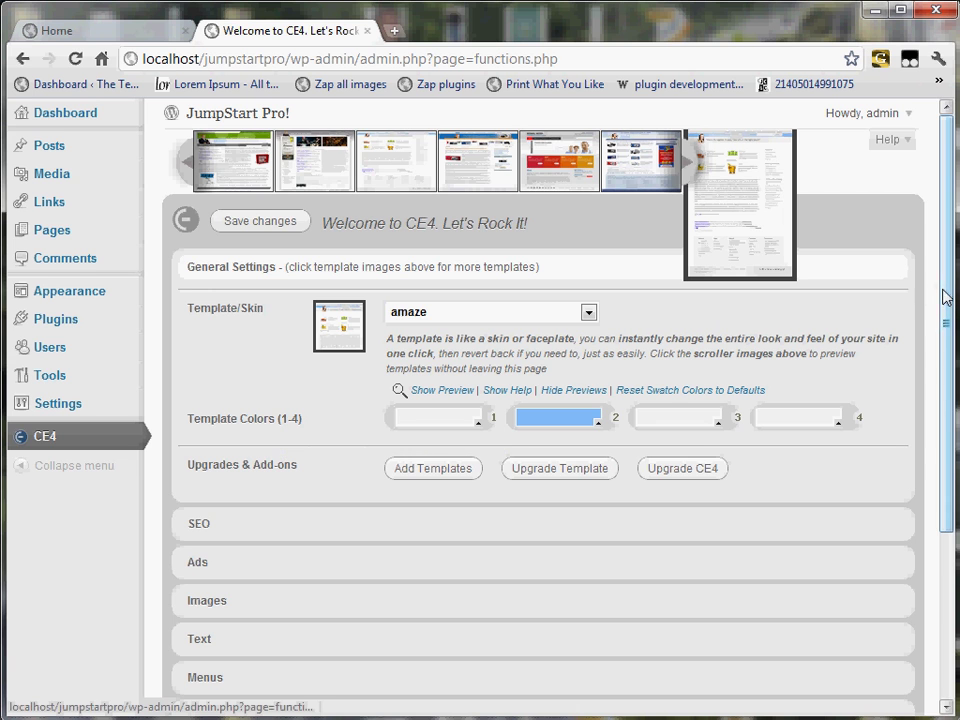
pyautogui.moveTo(945, 296); pyautogui.dragTo(936, 476)
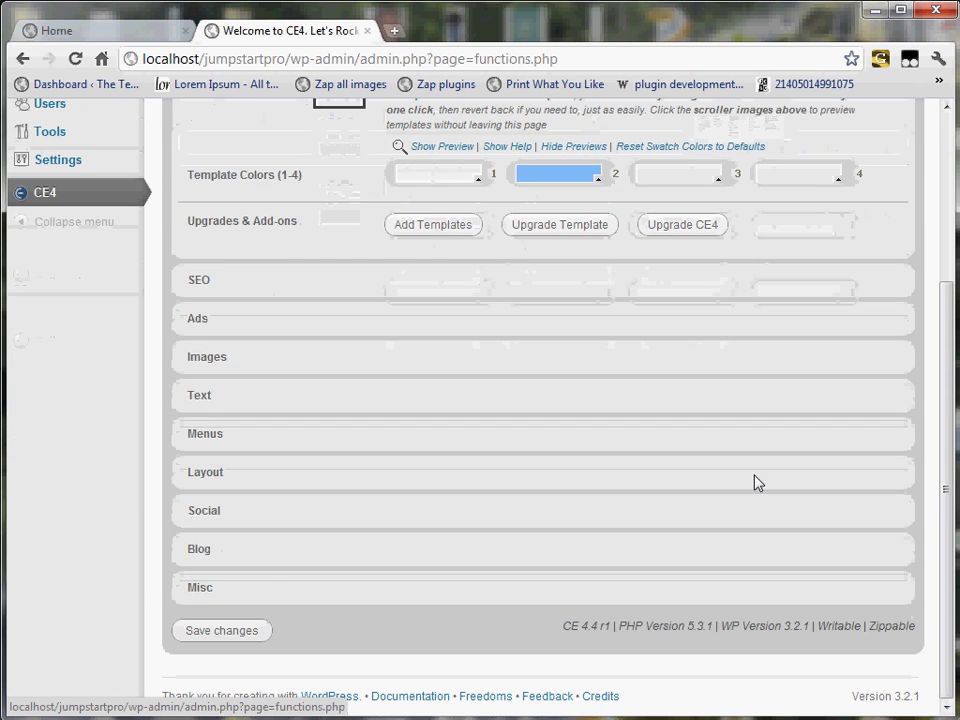
pyautogui.click(213, 589)
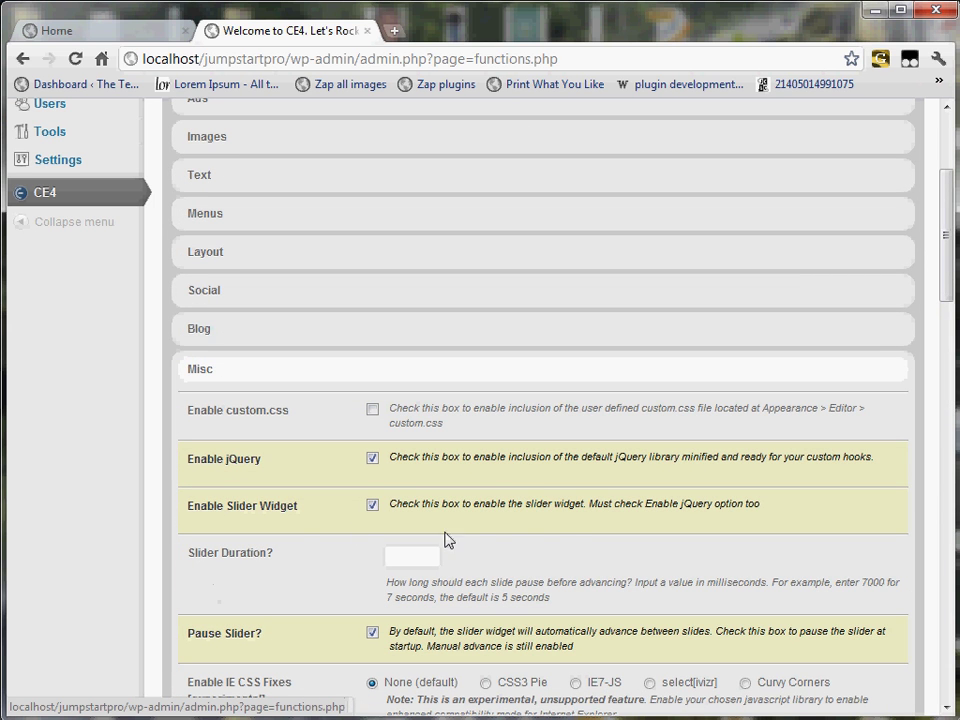
pyautogui.moveTo(948, 283); pyautogui.dragTo(943, 336)
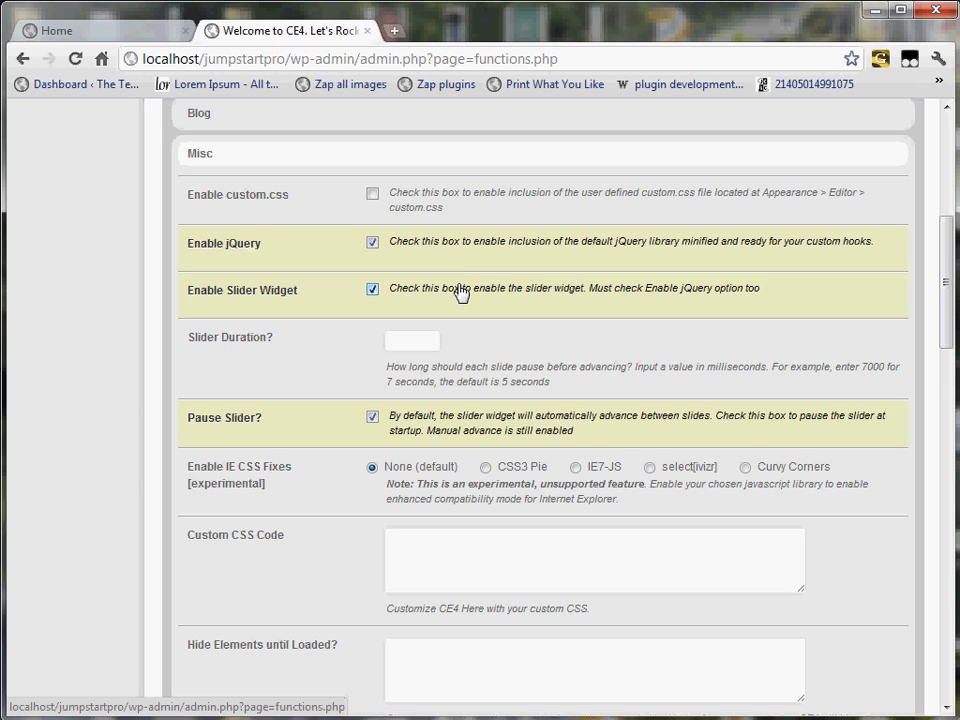
# Turn off the Pause Slider option and set the slider duration to 10000 milliseconds.
pyautogui.click(408, 430)
pyautogui.click(430, 340)
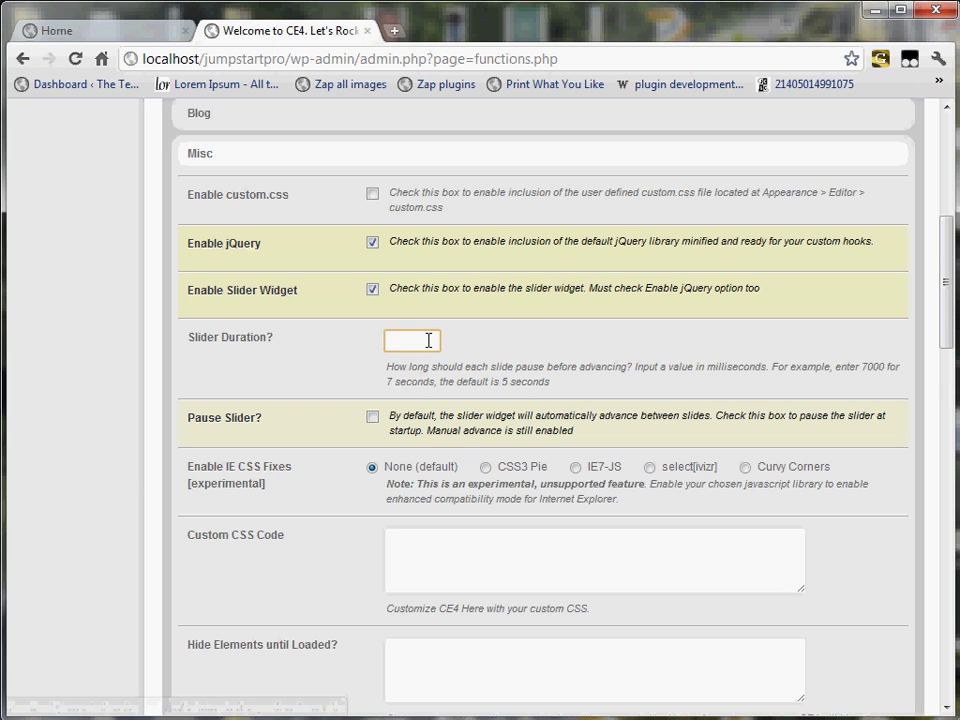
pyautogui.write('10000')
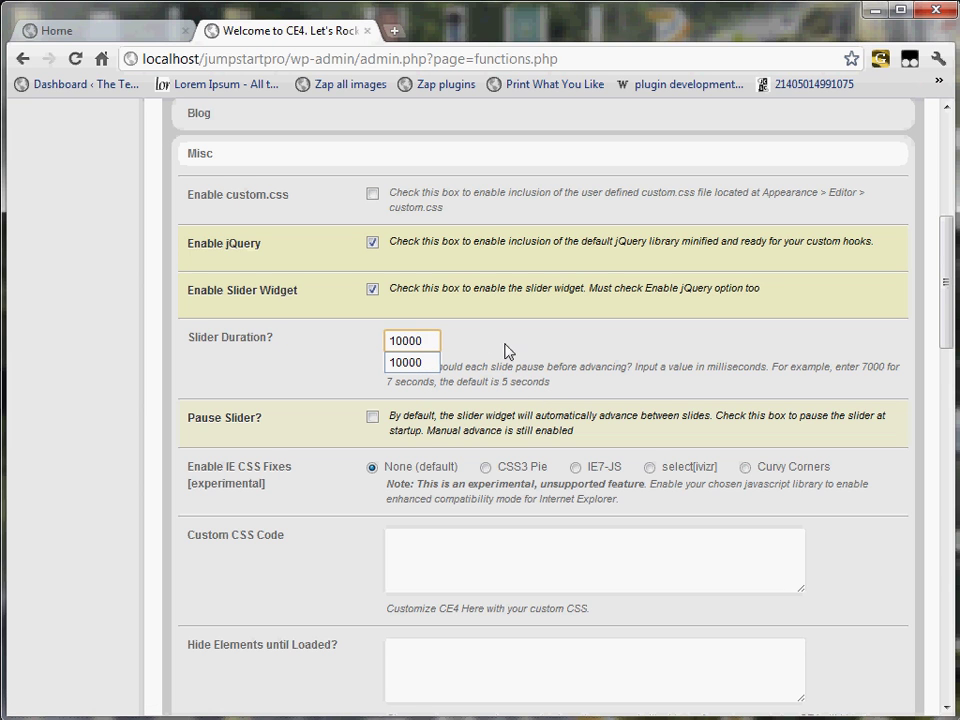
pyautogui.click(506, 344)
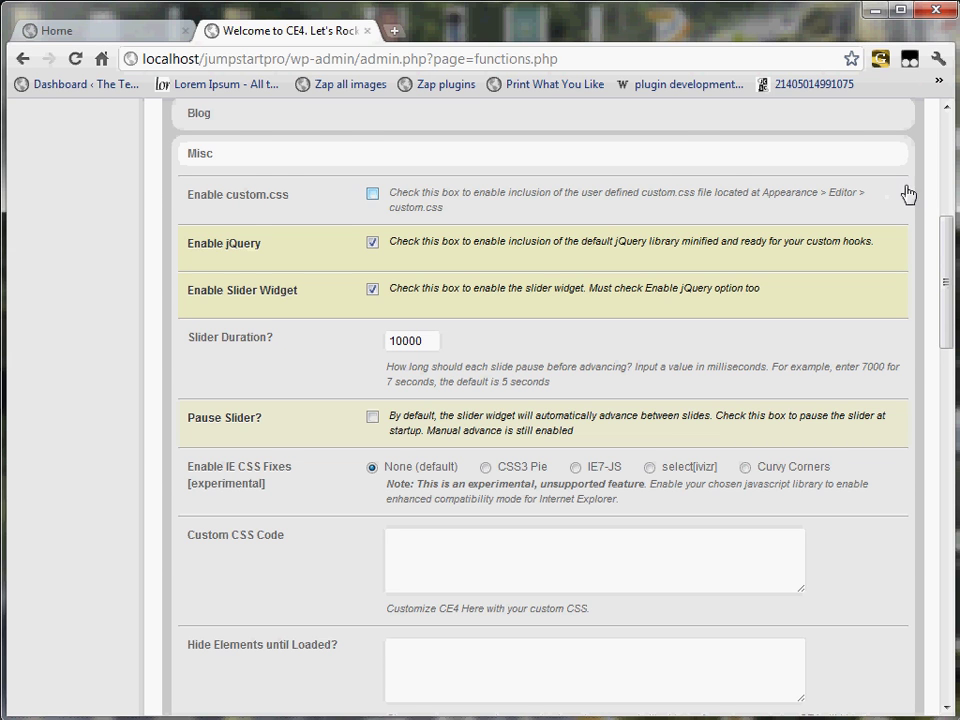
# Save the CE4 settings and check the slider on the site's home page.
pyautogui.click(951, 180)
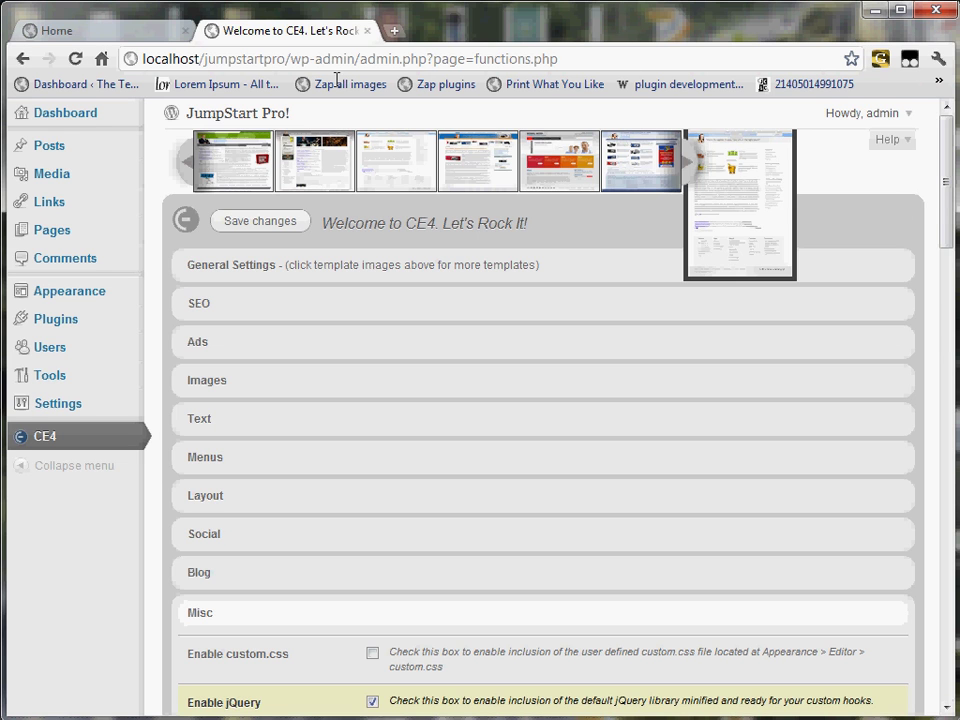
pyautogui.click(278, 228)
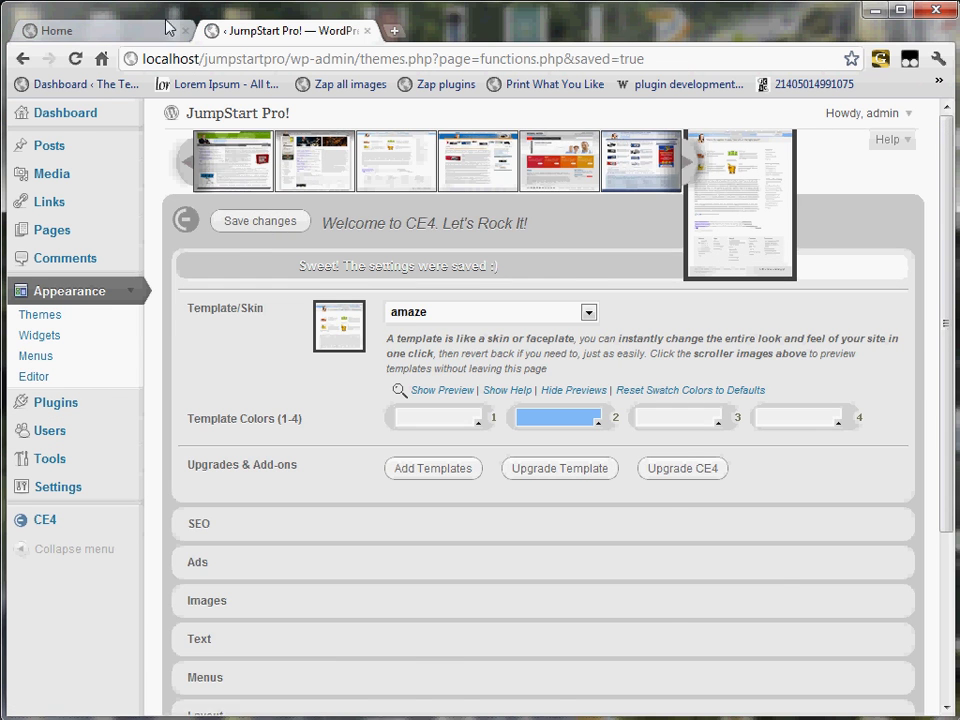
pyautogui.click(163, 31)
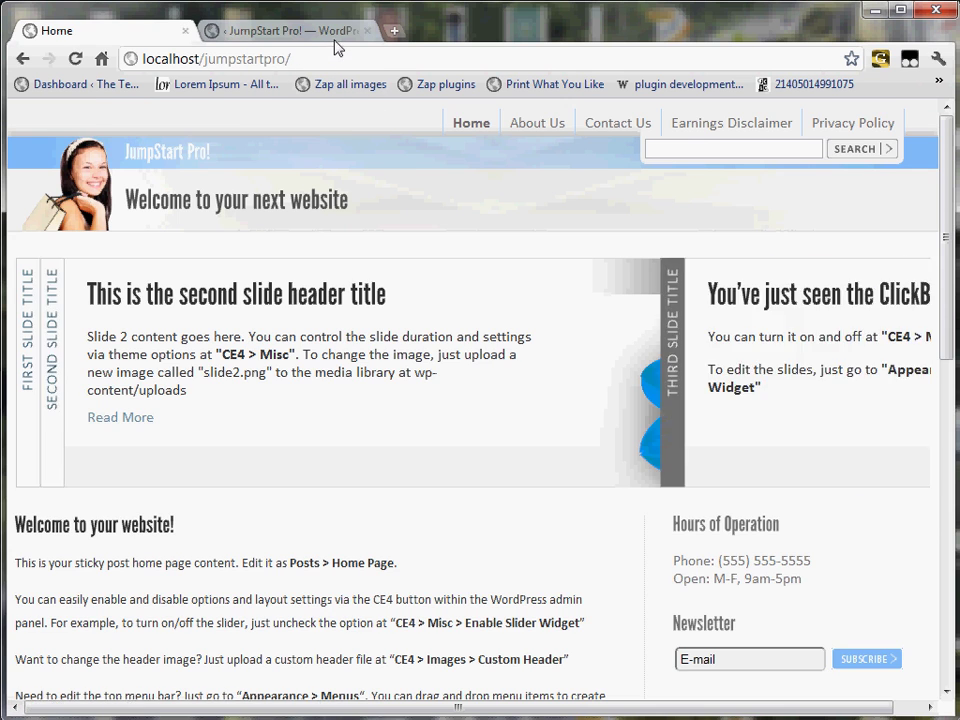
# Open the Slider Widget in the Header widget area and enlarge its content box to show all three slides' code.
pyautogui.click(336, 36)
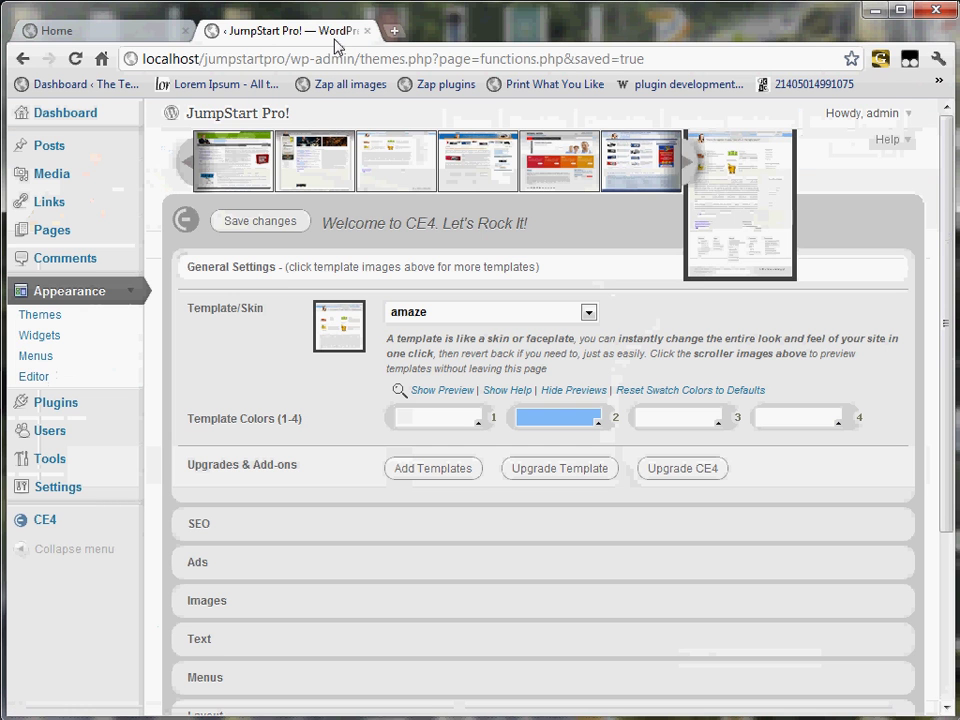
pyautogui.click(126, 347)
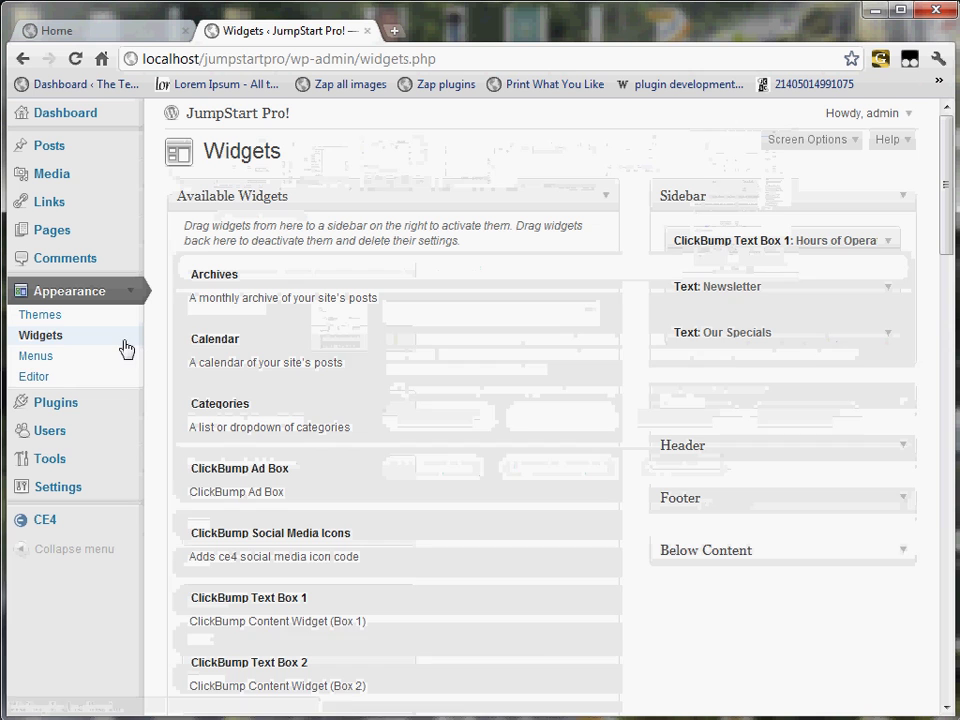
pyautogui.click(908, 452)
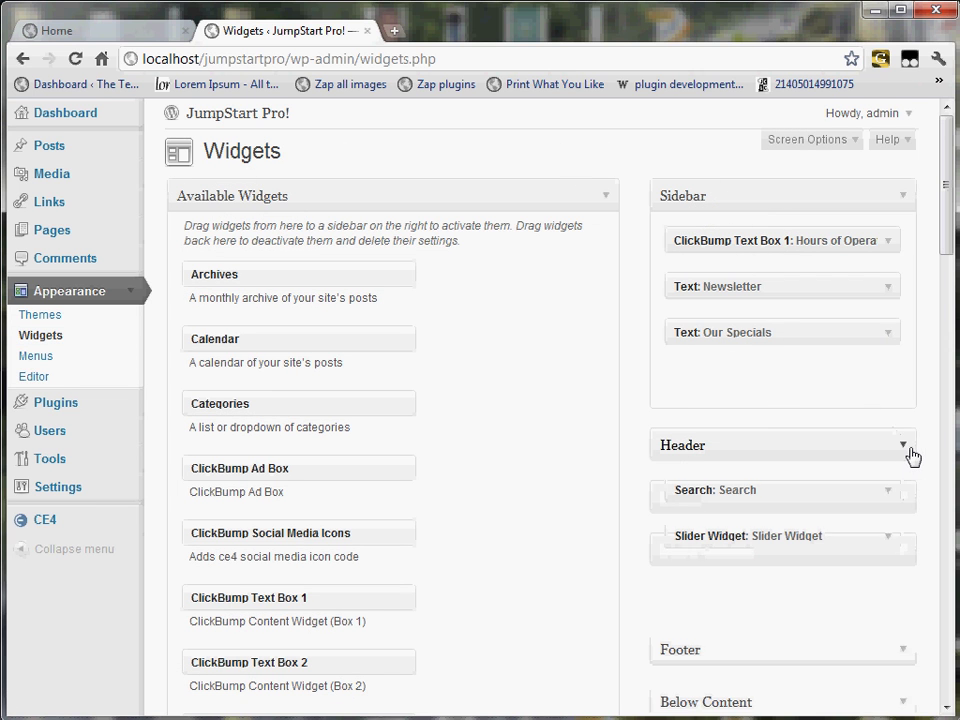
pyautogui.moveTo(945, 246); pyautogui.dragTo(945, 284)
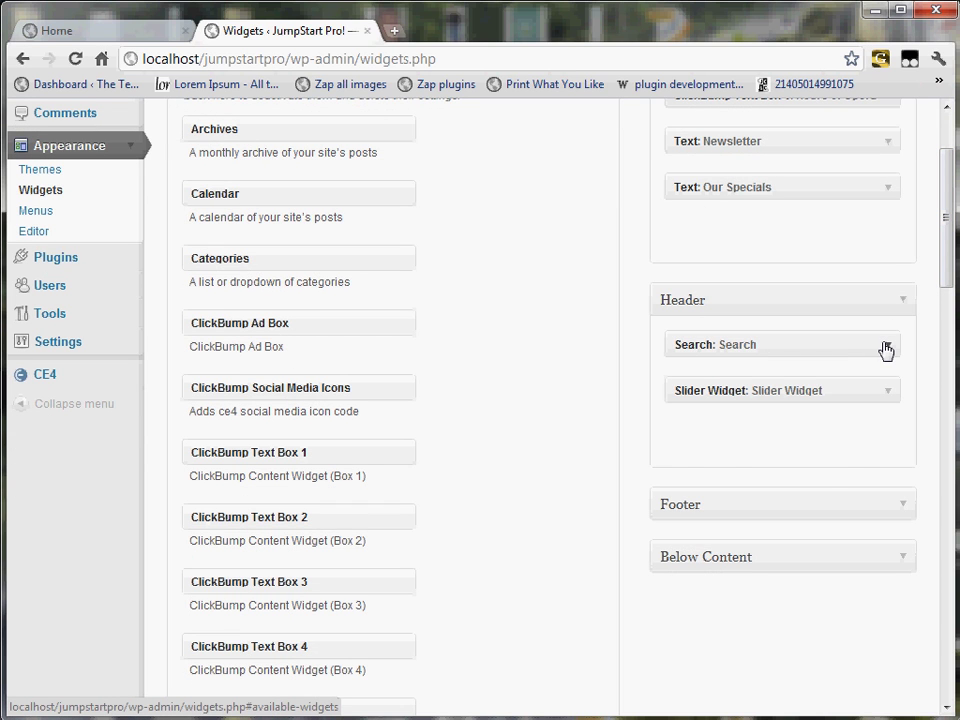
pyautogui.click(886, 347)
pyautogui.click(886, 347)
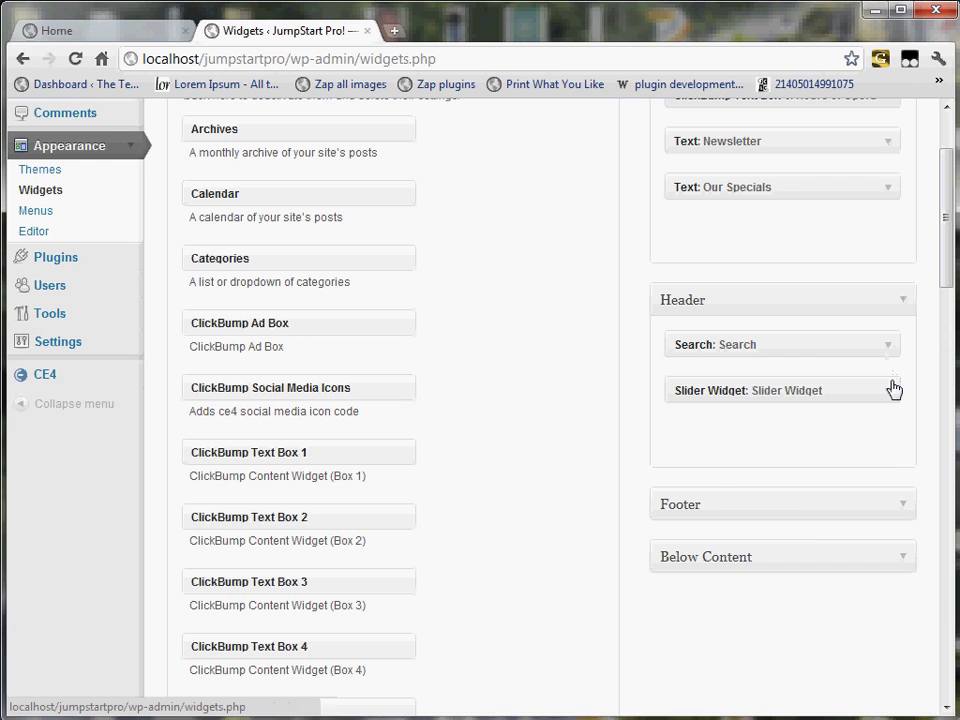
pyautogui.click(893, 389)
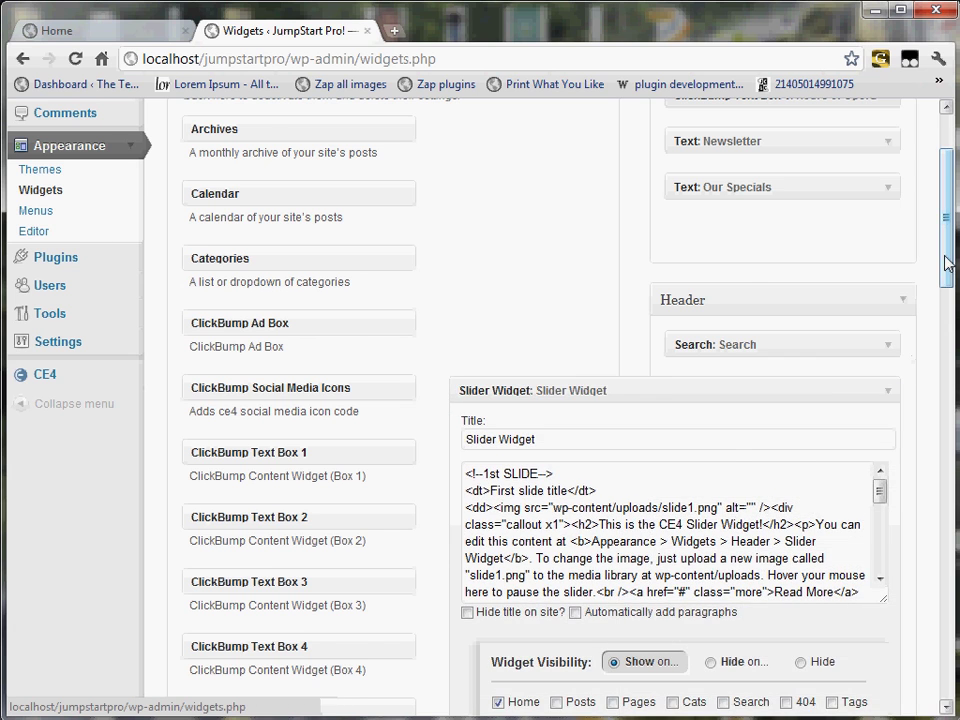
pyautogui.moveTo(945, 261); pyautogui.dragTo(950, 318)
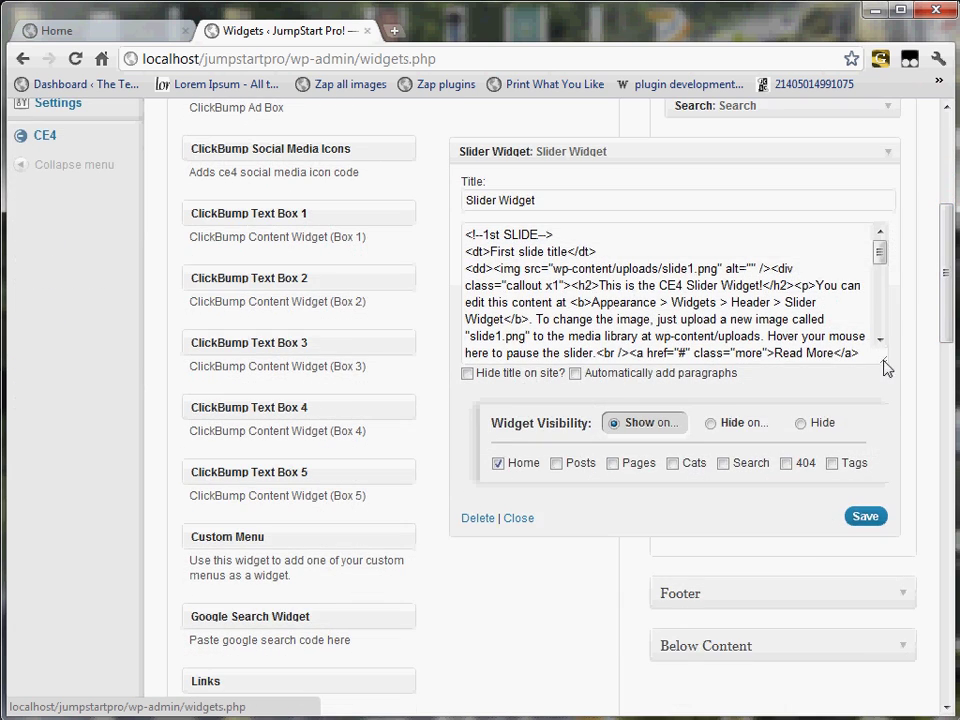
pyautogui.moveTo(883, 361); pyautogui.dragTo(928, 665)
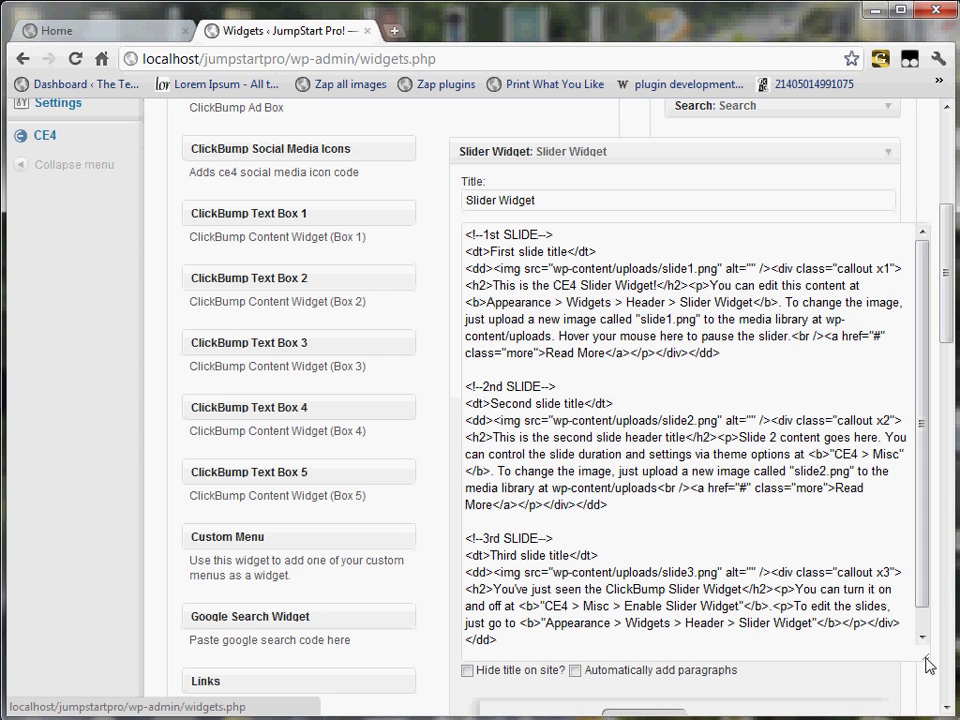
# Replace the first slide's title text in the dt tag with "My Slide Title".
pyautogui.doubleClick(503, 251)
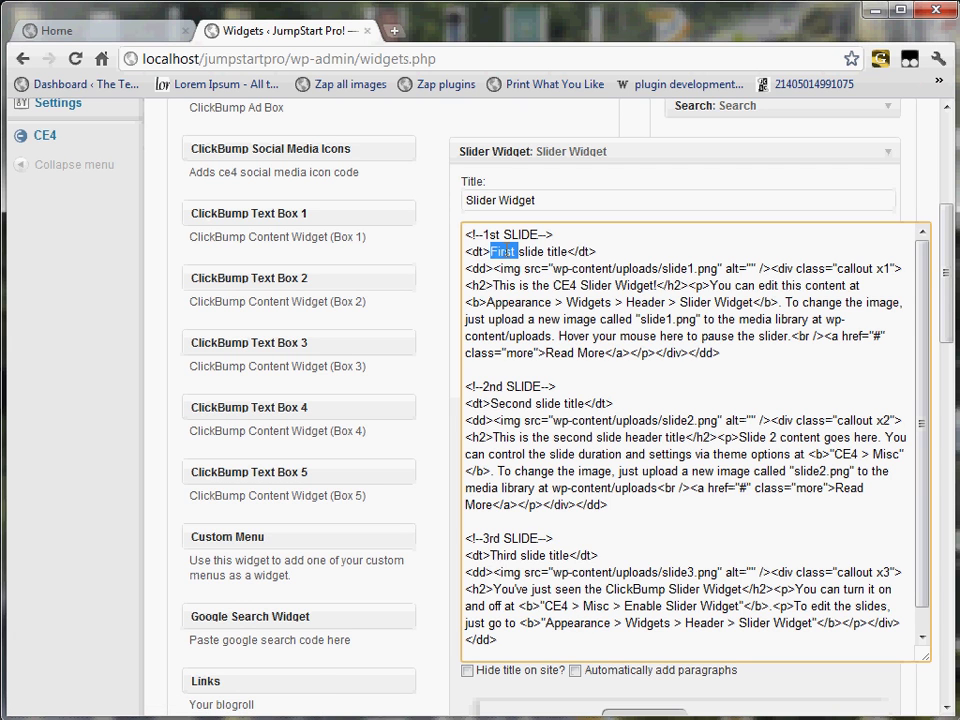
pyautogui.write('My Sli')
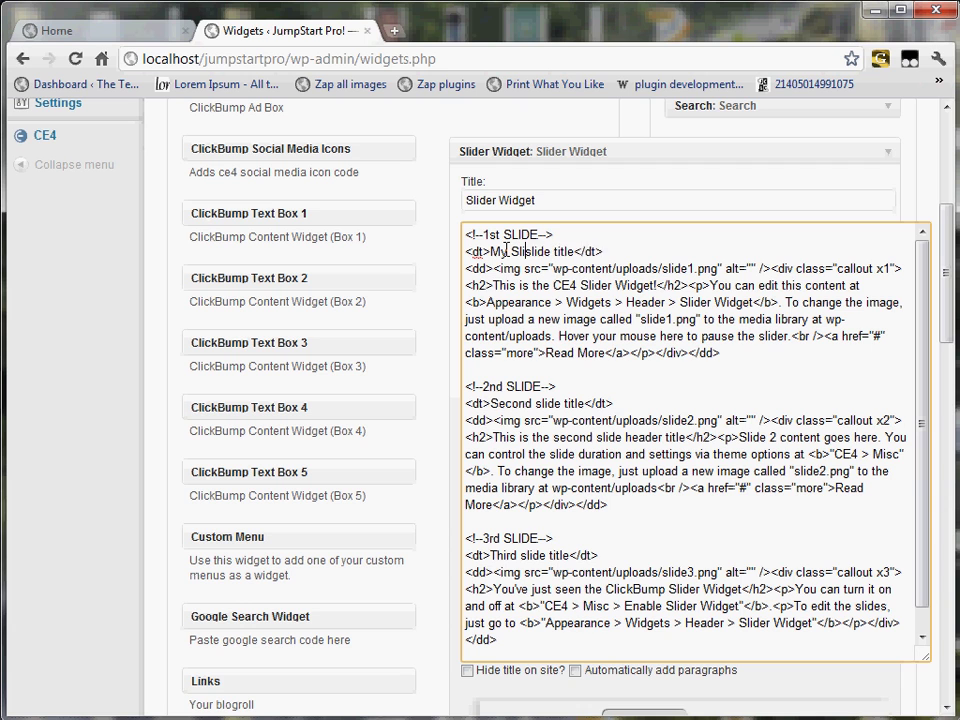
pyautogui.write('der')
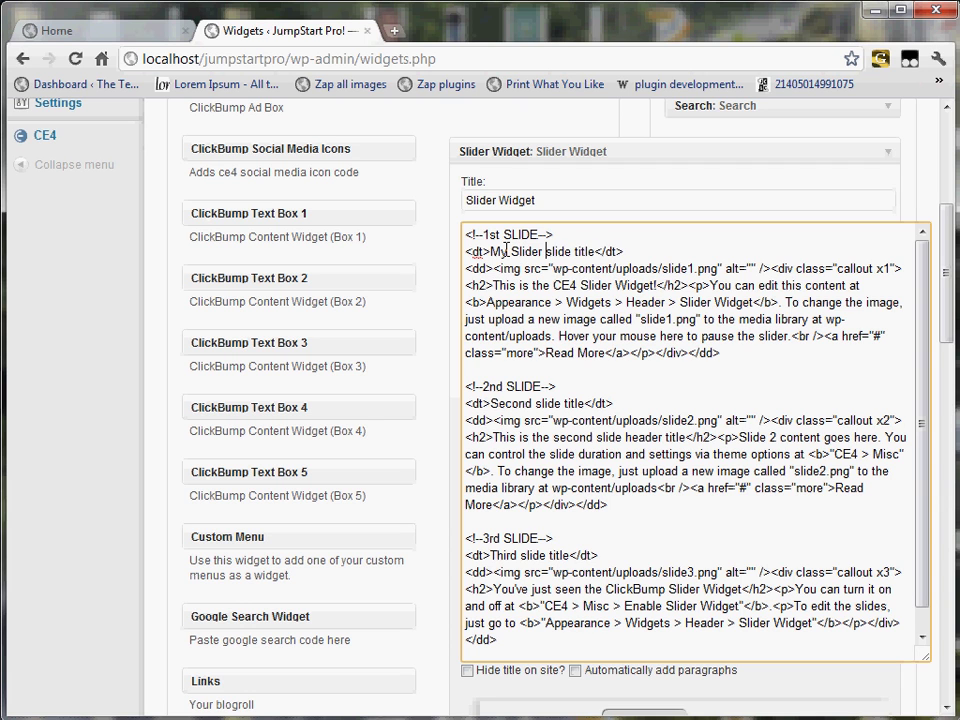
pyautogui.press('BackSpace')
pyautogui.press('BackSpace')
pyautogui.write('Title')
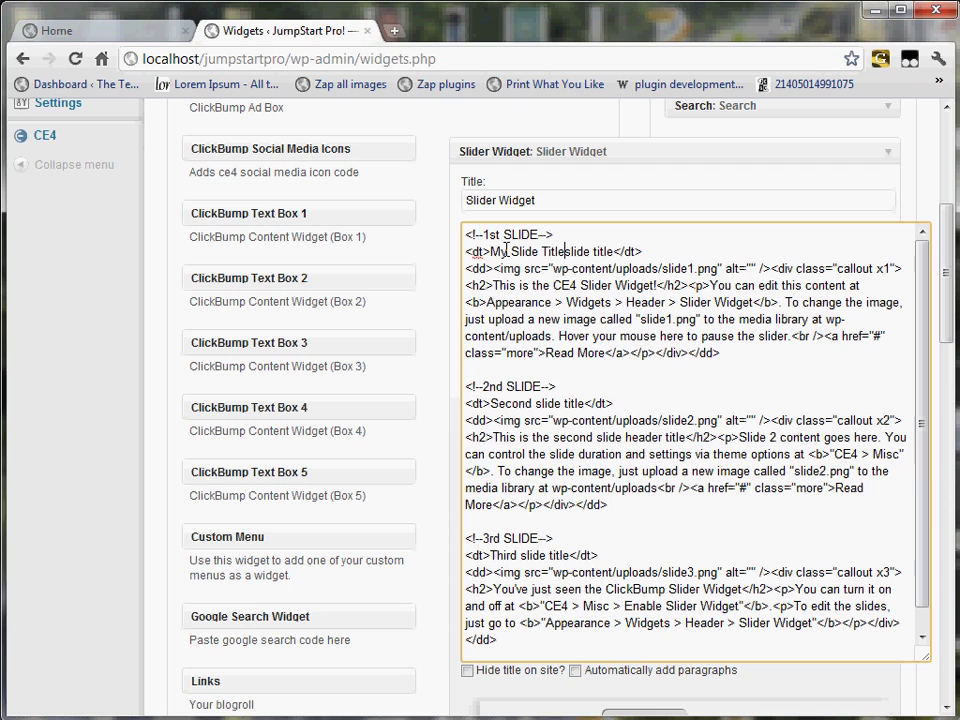
pyautogui.hotkey('shift', 'Right')
pyautogui.hotkey('shift', 'Right')
pyautogui.hotkey('shift', 'Right')
pyautogui.hotkey('shift', 'Right')
pyautogui.hotkey('shift', 'Right')
pyautogui.hotkey('shift', 'Right')
pyautogui.hotkey('shift', 'Right')
pyautogui.hotkey('shift', 'Right')
pyautogui.hotkey('shift', 'Right')
pyautogui.hotkey('shift', 'Right')
pyautogui.hotkey('shift', 'Right')
pyautogui.press('Delete')
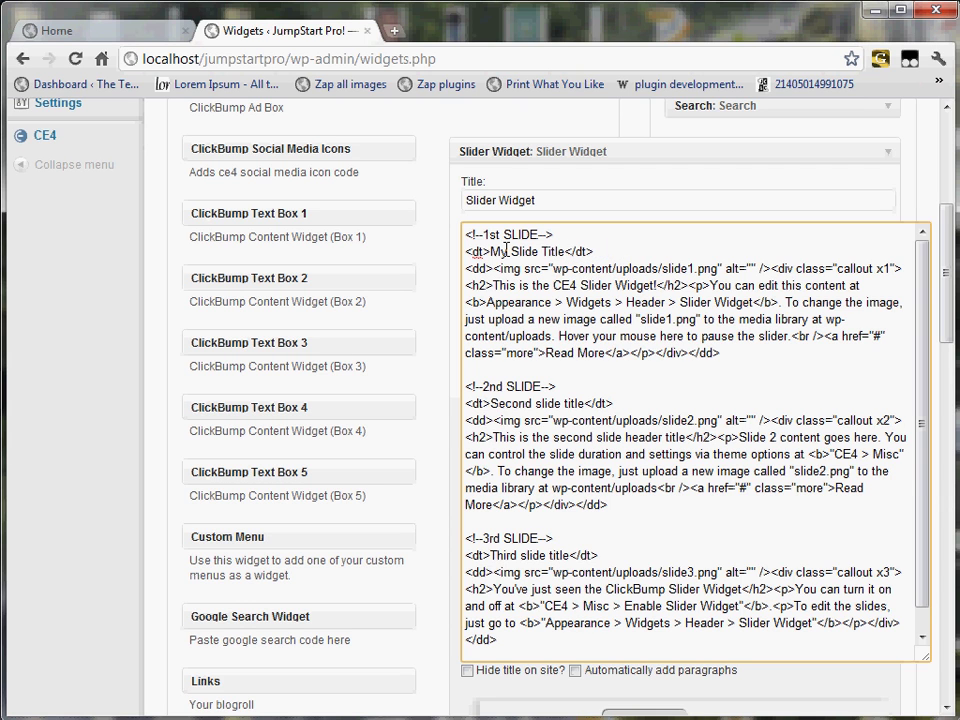
# Highlight the image file name slide1.png in the first slide's code to point out the image reference.
pyautogui.moveTo(687, 268); pyautogui.dragTo(694, 268)
pyautogui.click(670, 267)
pyautogui.moveTo(662, 268); pyautogui.dragTo(716, 276)
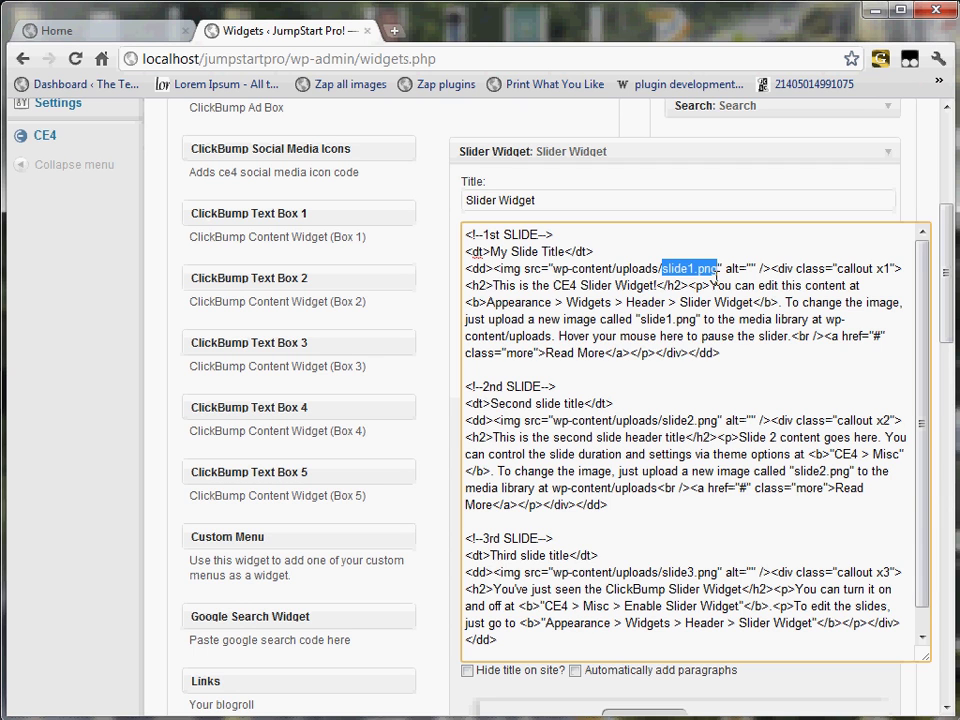
pyautogui.click(733, 278)
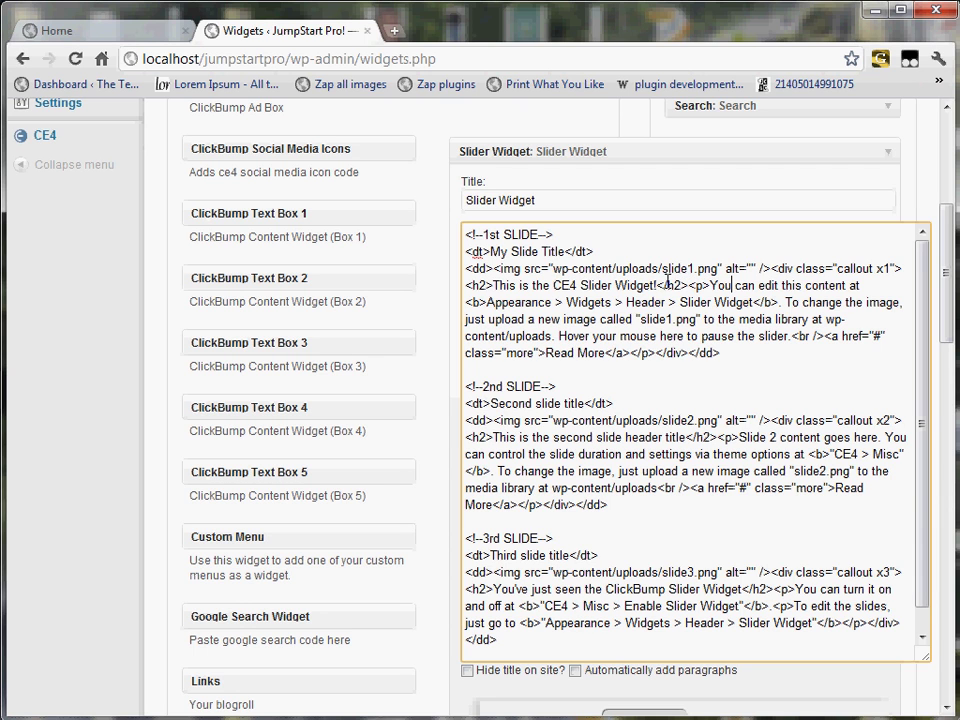
# Replace the first slide's h2 heading with "This is the slide headline".
pyautogui.moveTo(656, 285); pyautogui.dragTo(492, 285)
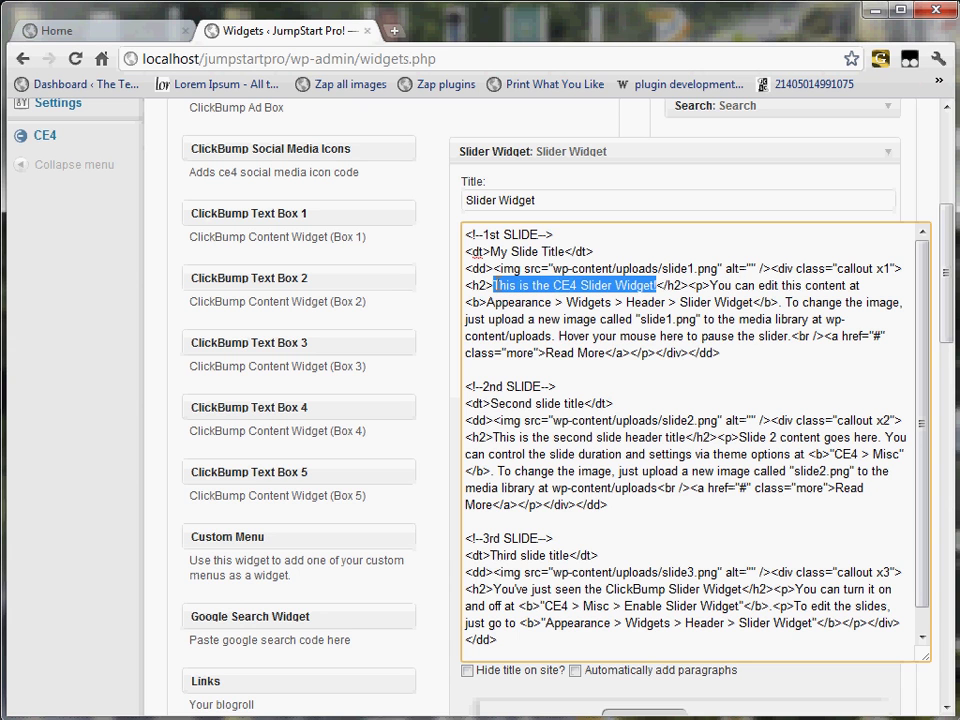
pyautogui.write('This is the s')
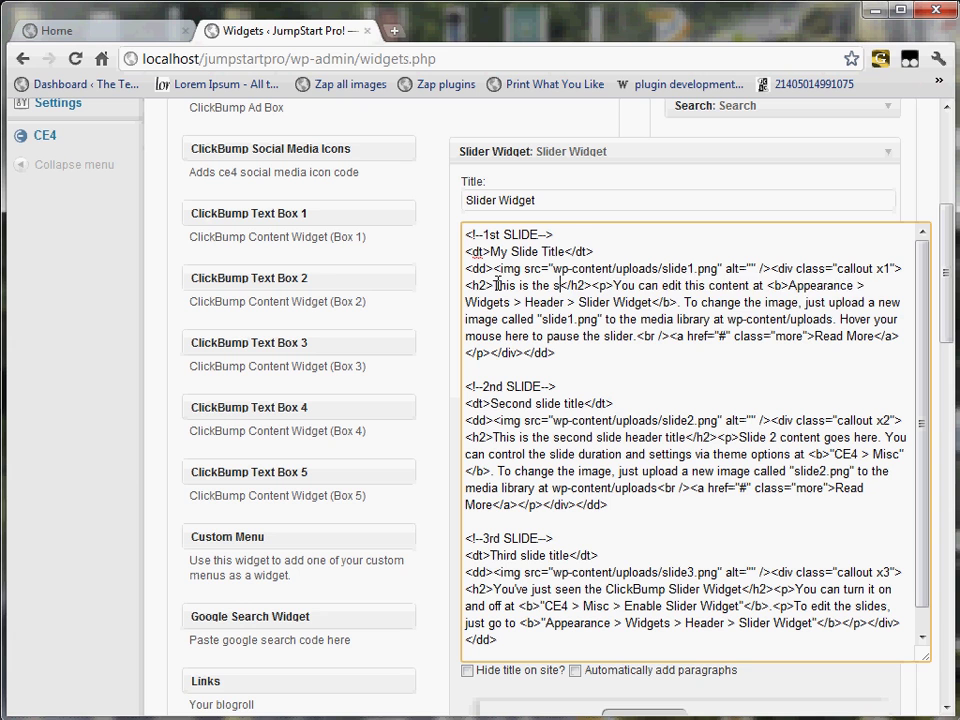
pyautogui.write('lider')
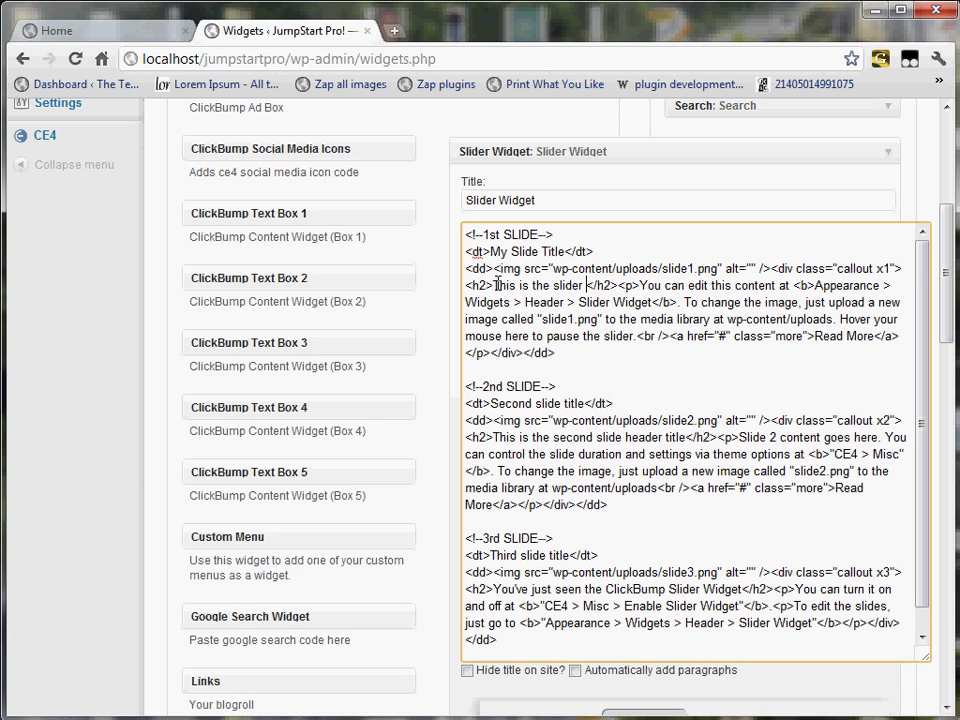
pyautogui.press('BackSpace')
pyautogui.press('BackSpace')
pyautogui.write('headli')
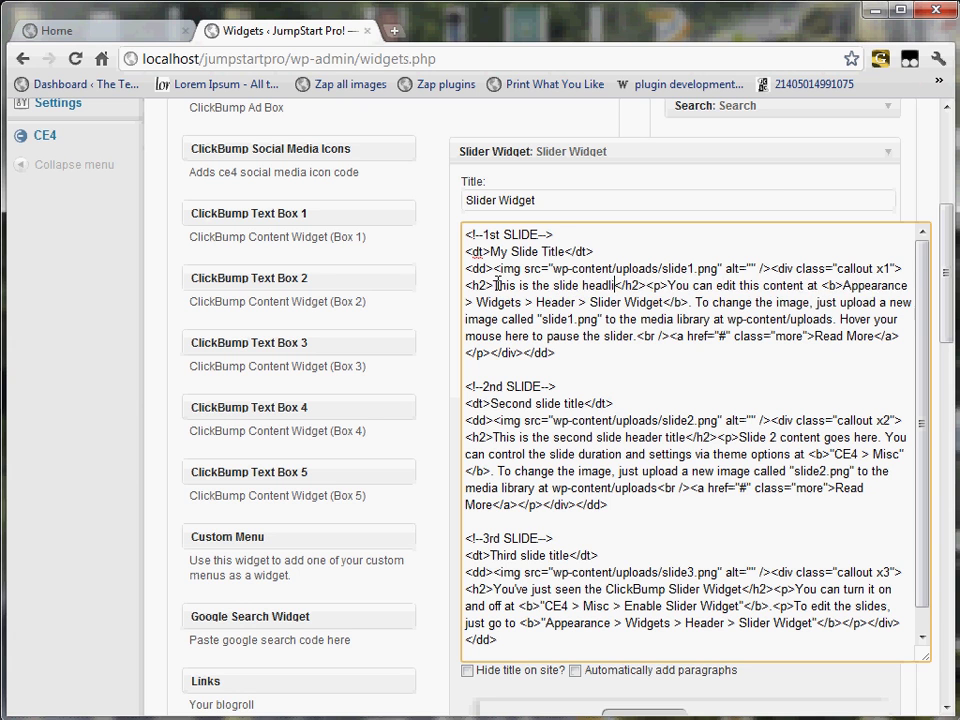
pyautogui.write('ne')
# Highlight the paragraph text after the first slide's h2 heading to point out the editable body content.
pyautogui.moveTo(681, 285); pyautogui.dragTo(741, 322)
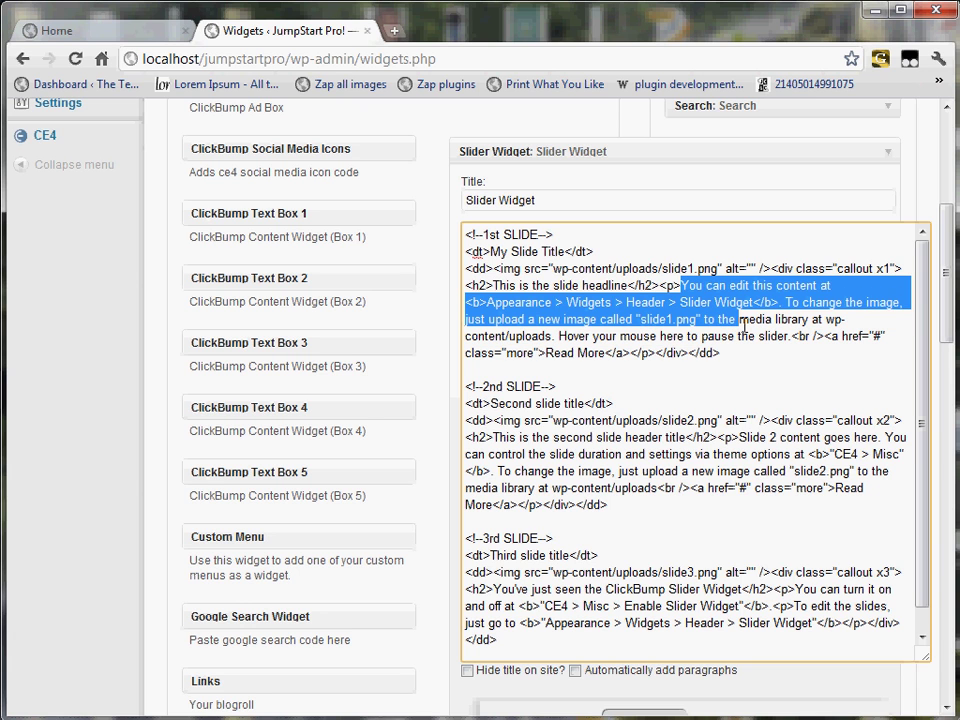
pyautogui.click(741, 322)
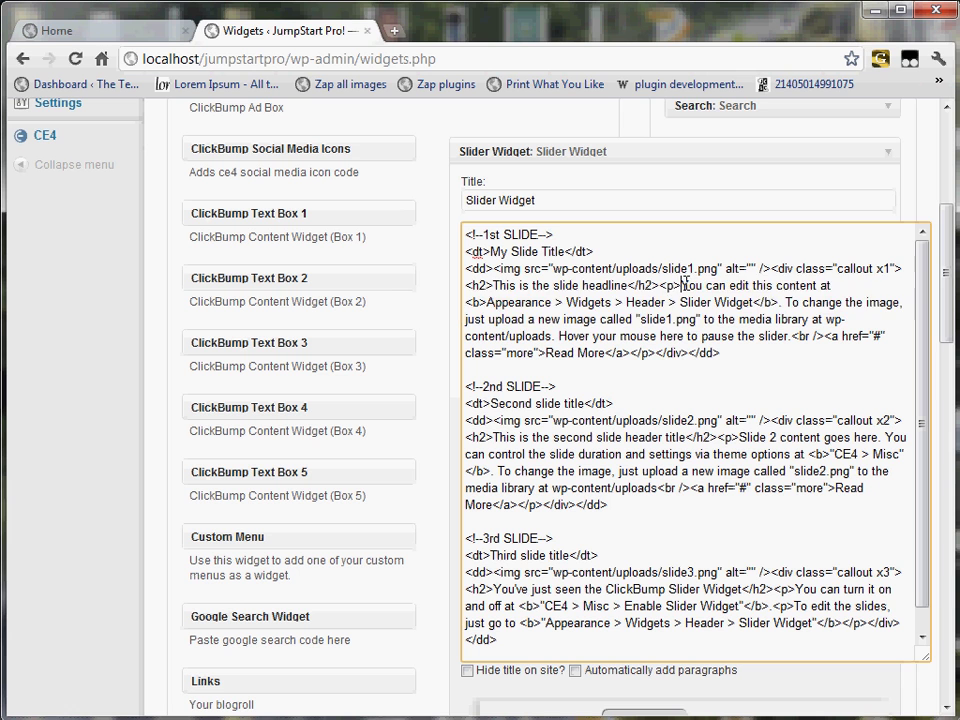
pyautogui.moveTo(681, 285); pyautogui.dragTo(703, 319)
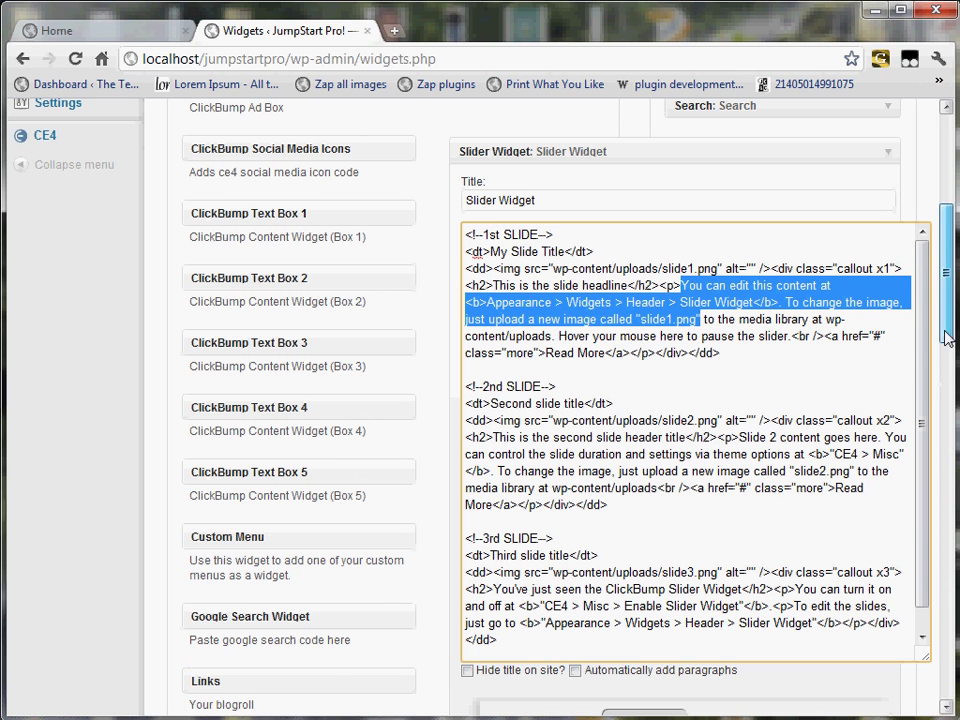
# Save the Slider Widget and reload the site's home page to check the edited first slide.
pyautogui.scroll(-4, 938, 382)
pyautogui.click(866, 632)
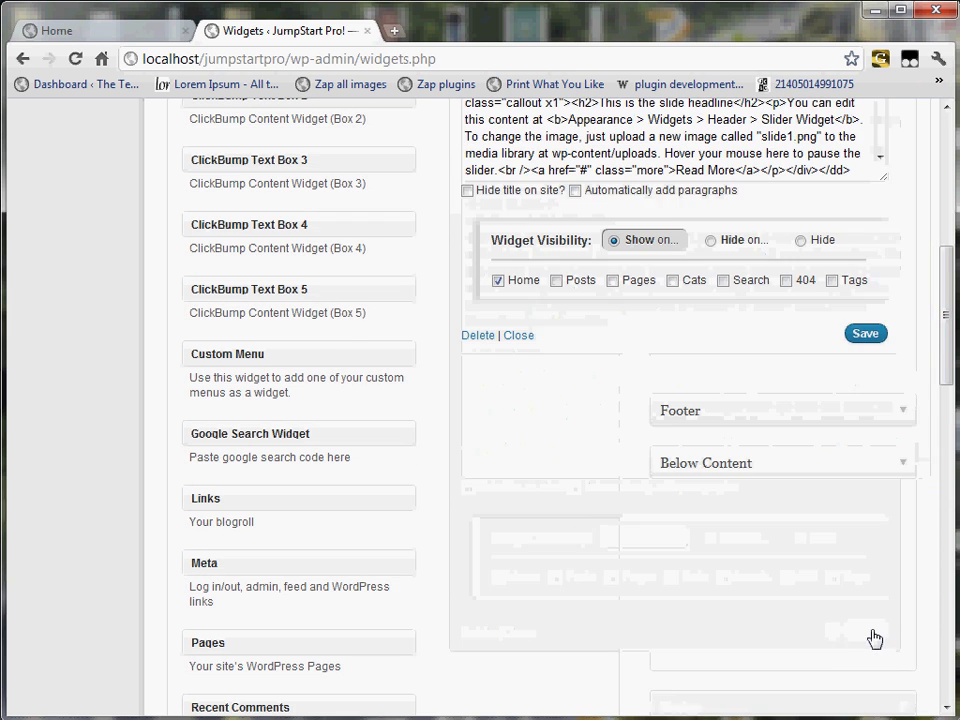
pyautogui.hotkey('ctrl', 'shift', 'Tab')
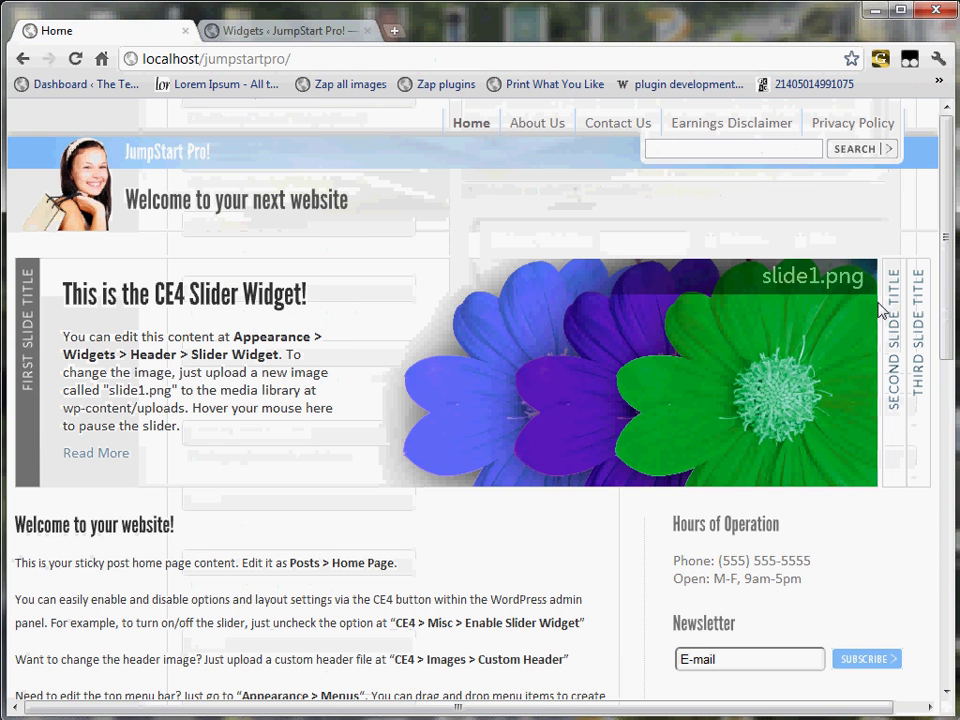
pyautogui.press('F5')
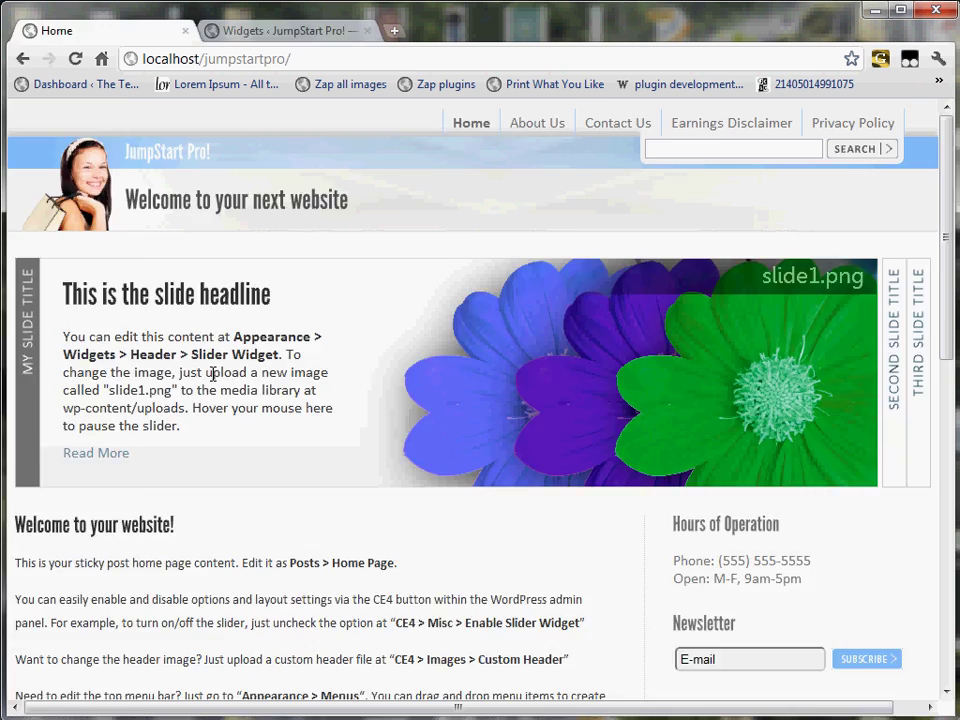
# Disable both Enable jQuery and Enable Slider Widget in the CE4 Misc settings and save the changes.
pyautogui.hotkey('ctrl', 'Tab')
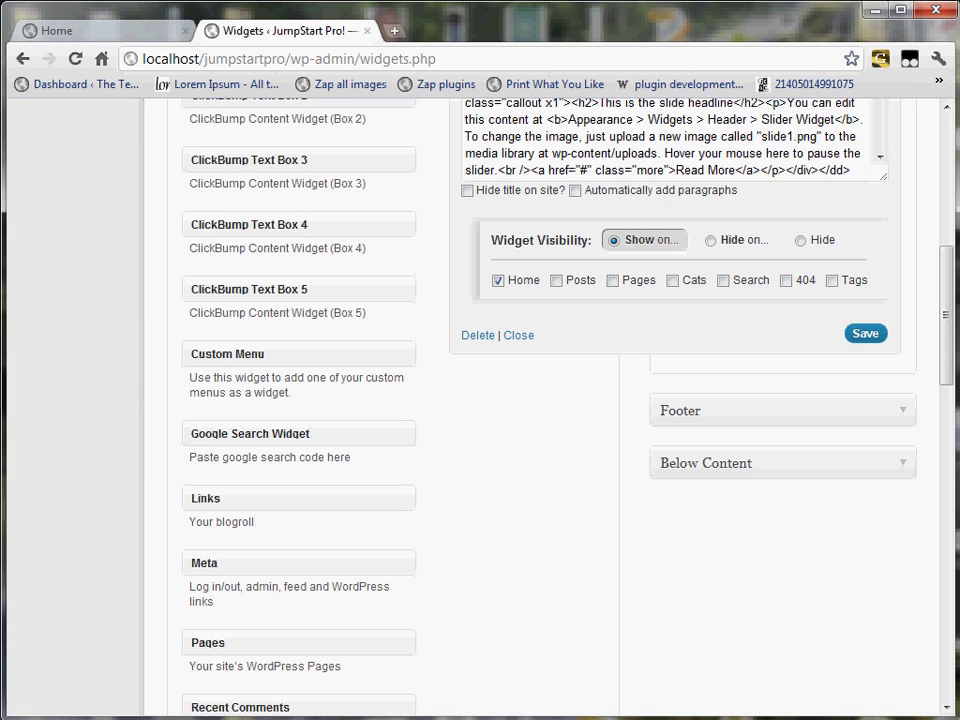
pyautogui.moveTo(945, 315); pyautogui.dragTo(945, 197)
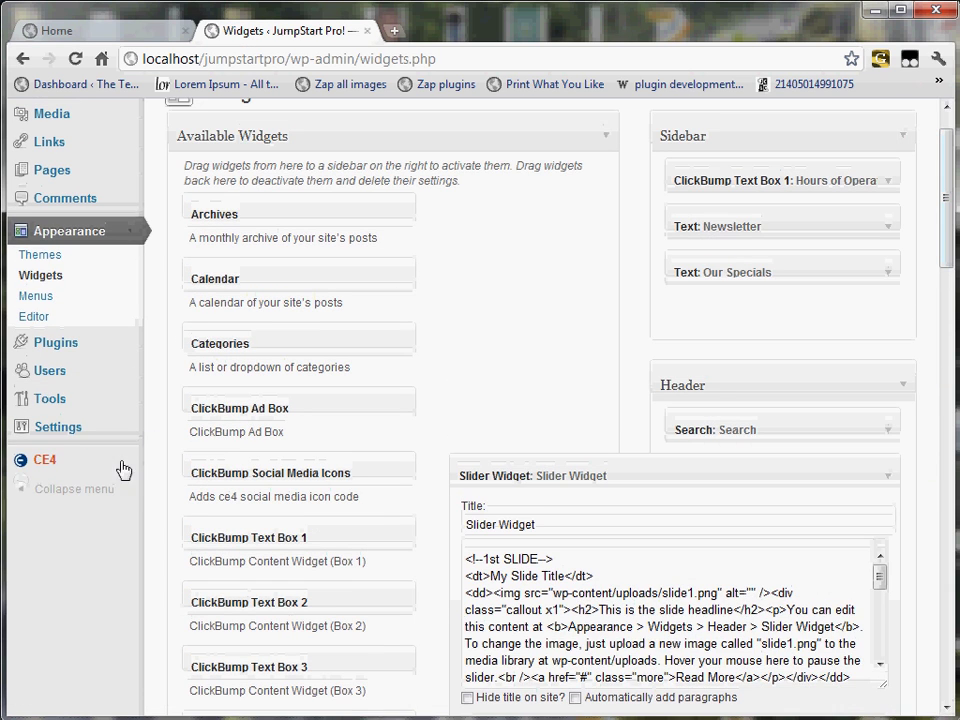
pyautogui.click(94, 459)
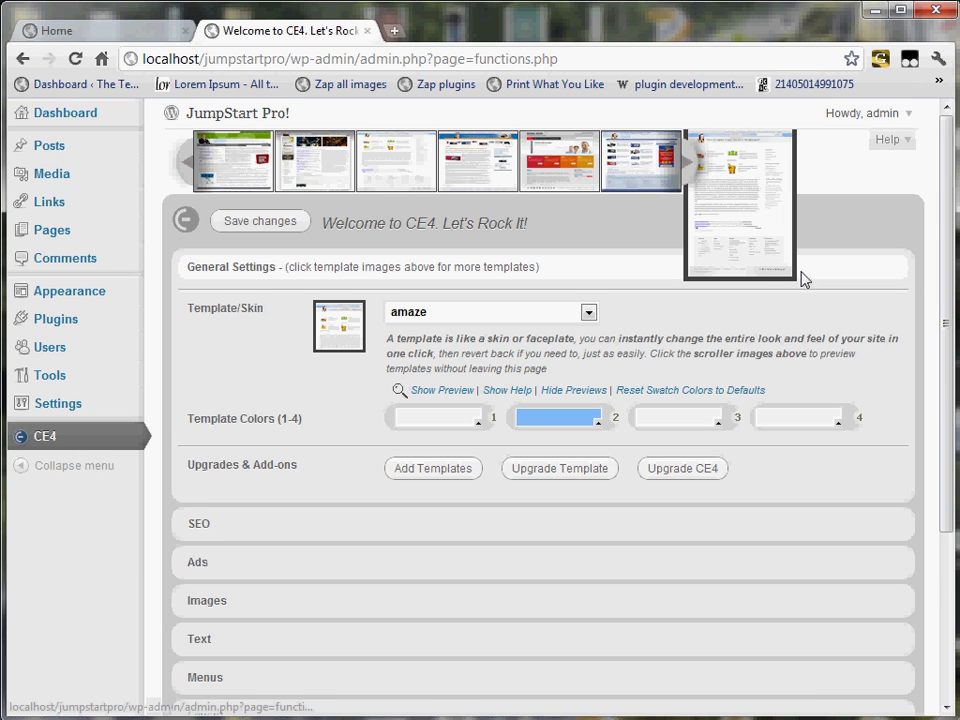
pyautogui.moveTo(940, 330); pyautogui.dragTo(910, 520)
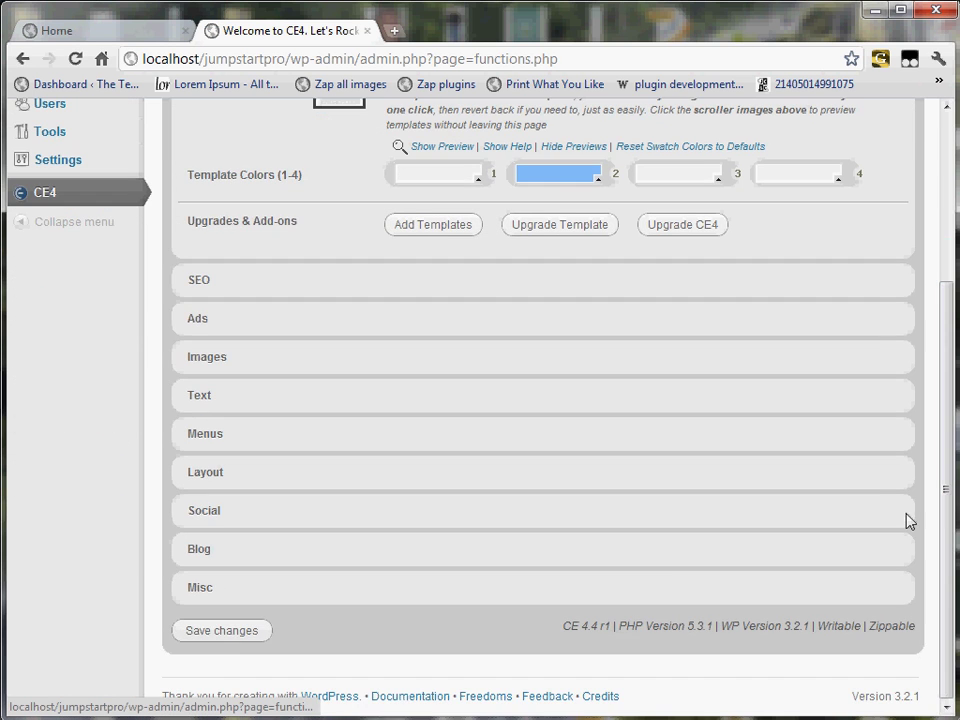
pyautogui.click(463, 598)
pyautogui.scroll(-1, 467, 604)
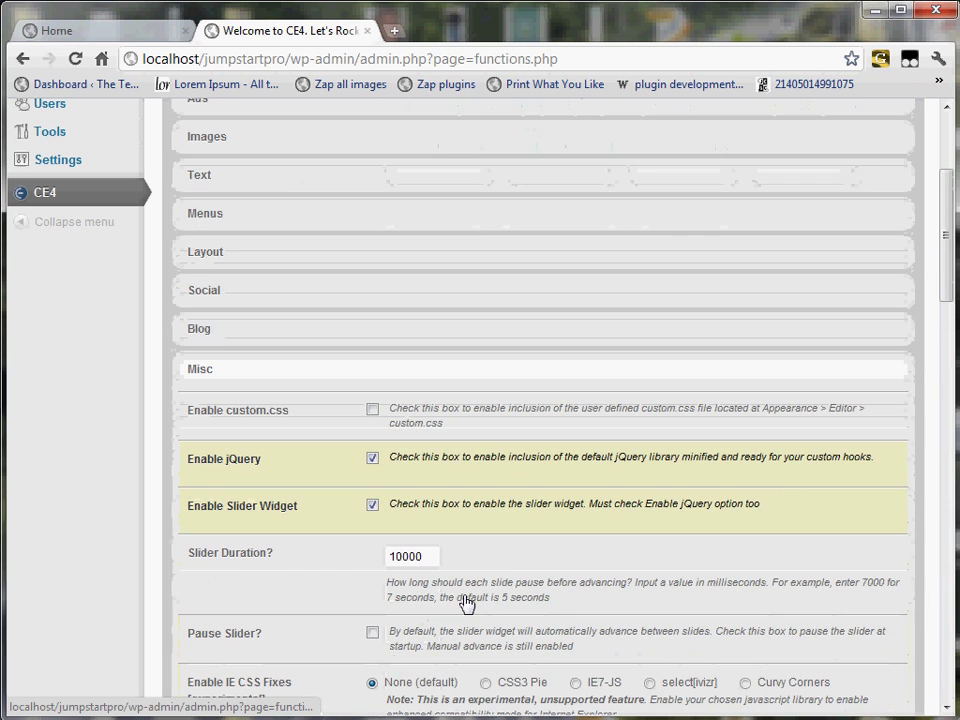
pyautogui.click(448, 465)
pyautogui.click(501, 505)
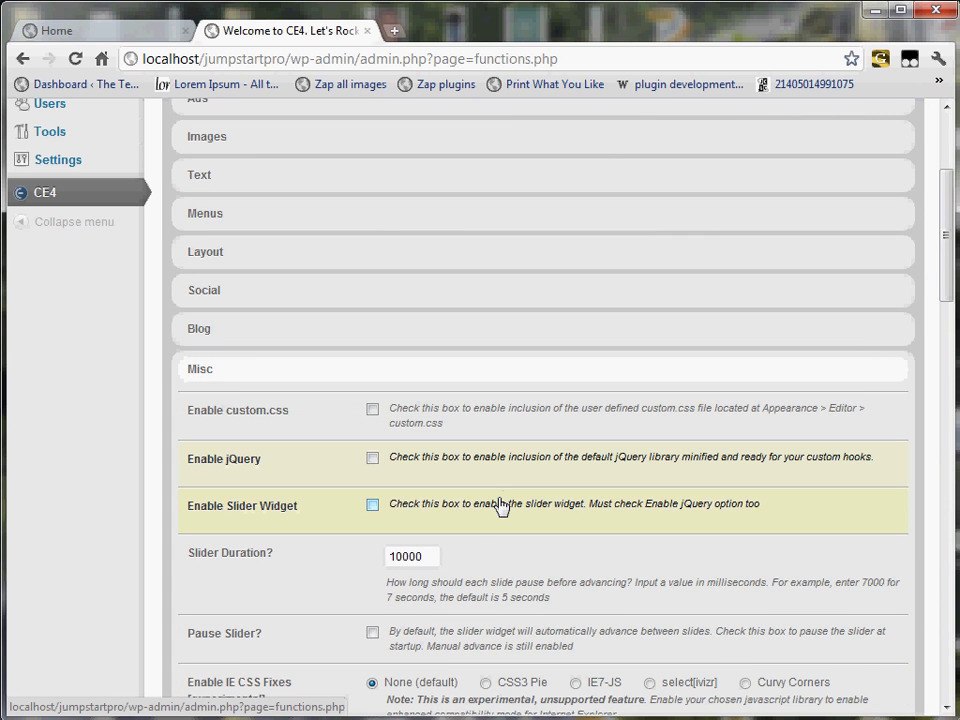
pyautogui.click(945, 152)
pyautogui.click(287, 232)
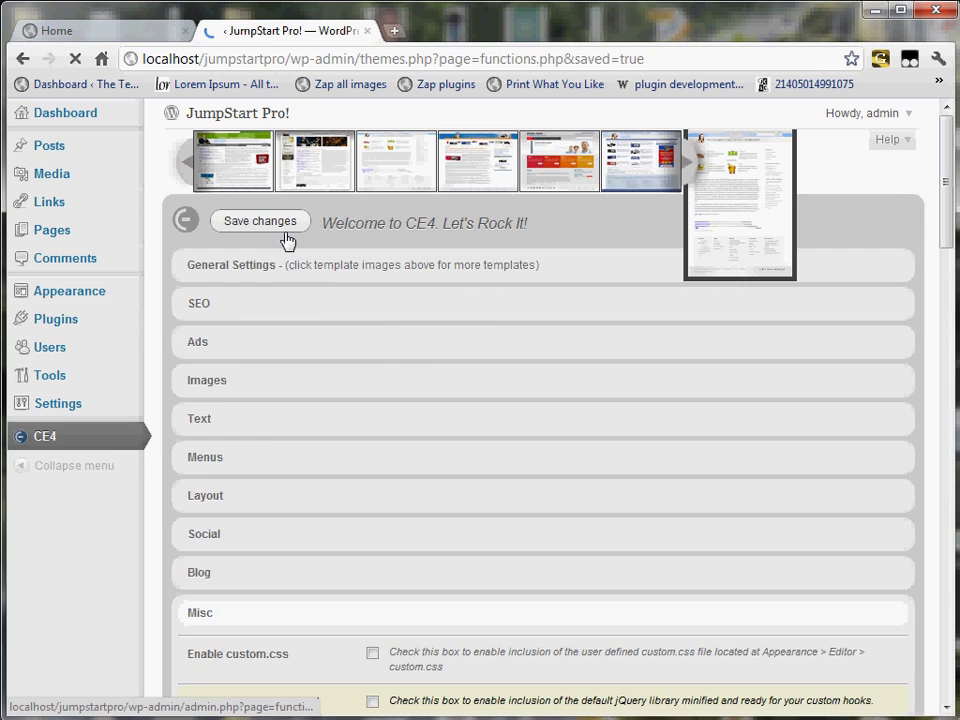
# Reload the site's home page and check its layout with the slider turned off.
pyautogui.hotkey('ctrl', 'Tab')
pyautogui.press('F5')
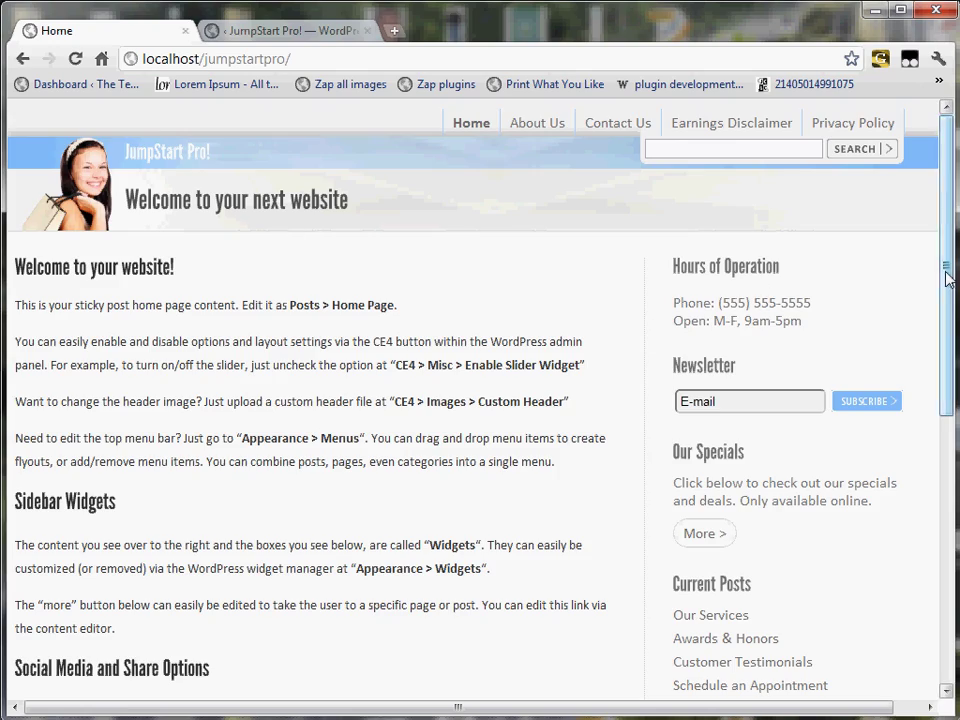
pyautogui.moveTo(949, 270); pyautogui.dragTo(952, 162)
# Save the CE4 Misc settings with Enable jQuery and Enable Slider Widget turned on, and check the slider on the reloaded home page.
pyautogui.hotkey('ctrl', 'Tab')
pyautogui.scroll(-3, 917, 490)
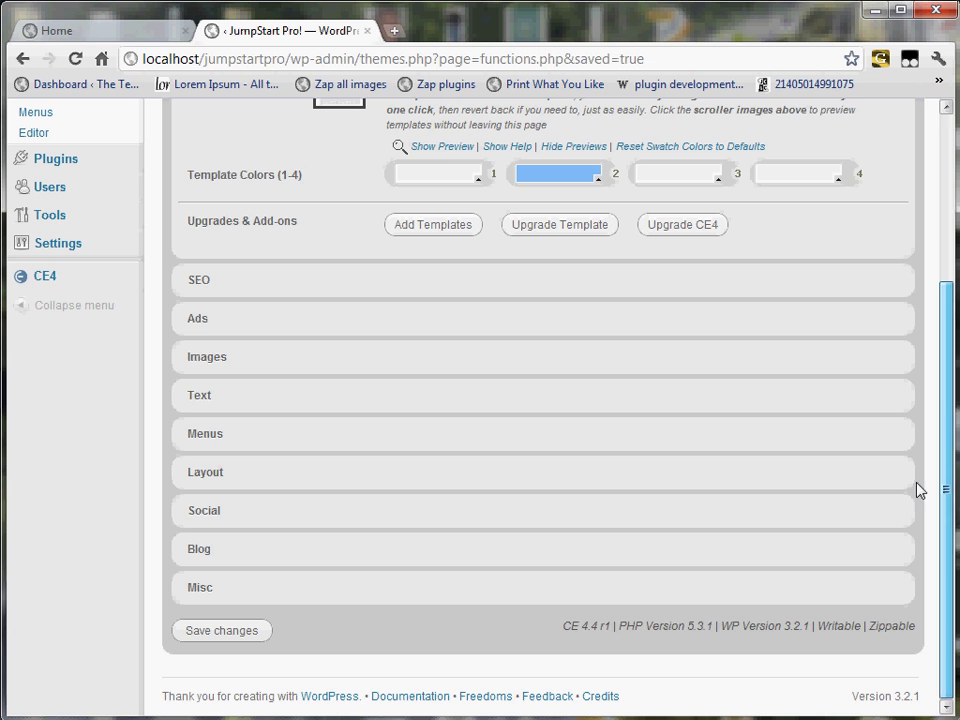
pyautogui.click(564, 590)
pyautogui.scroll(-2, 555, 587)
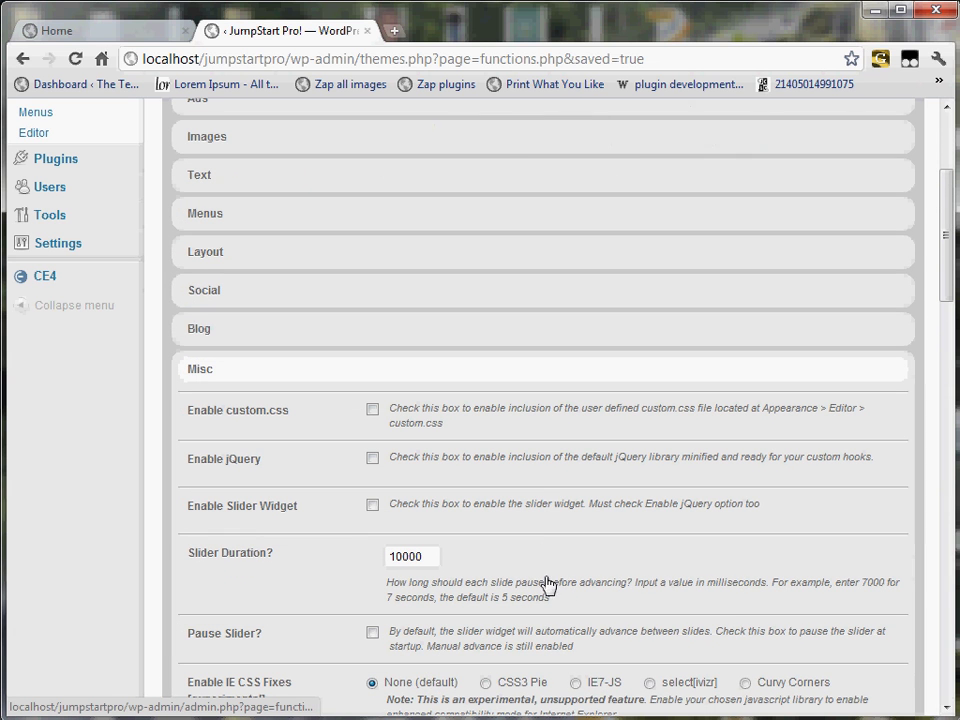
pyautogui.click(555, 462)
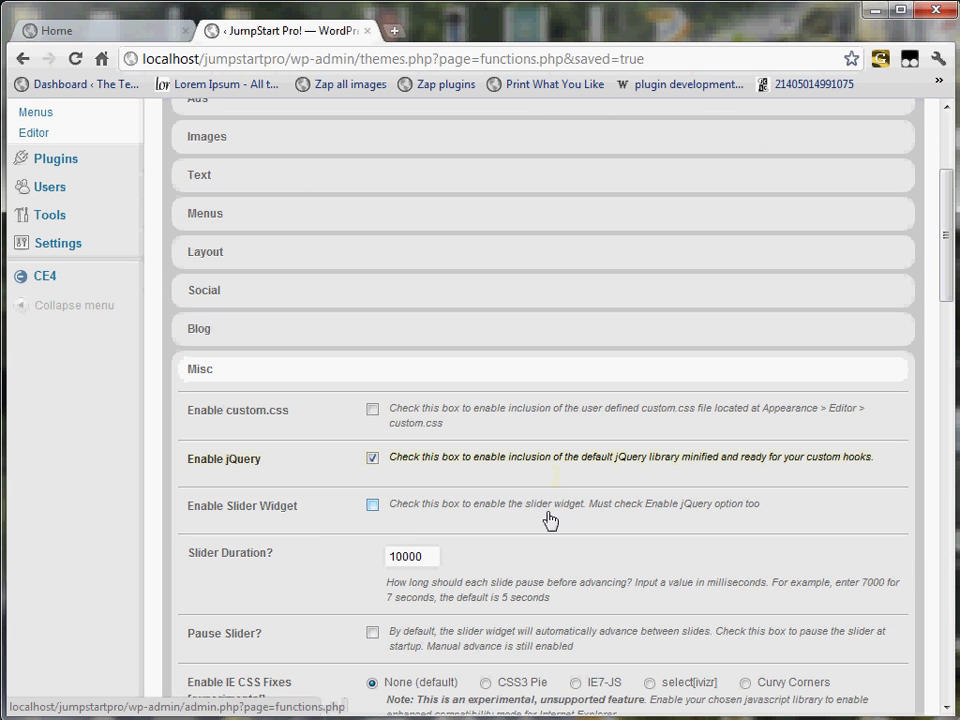
pyautogui.click(547, 508)
pyautogui.scroll(3, 549, 516)
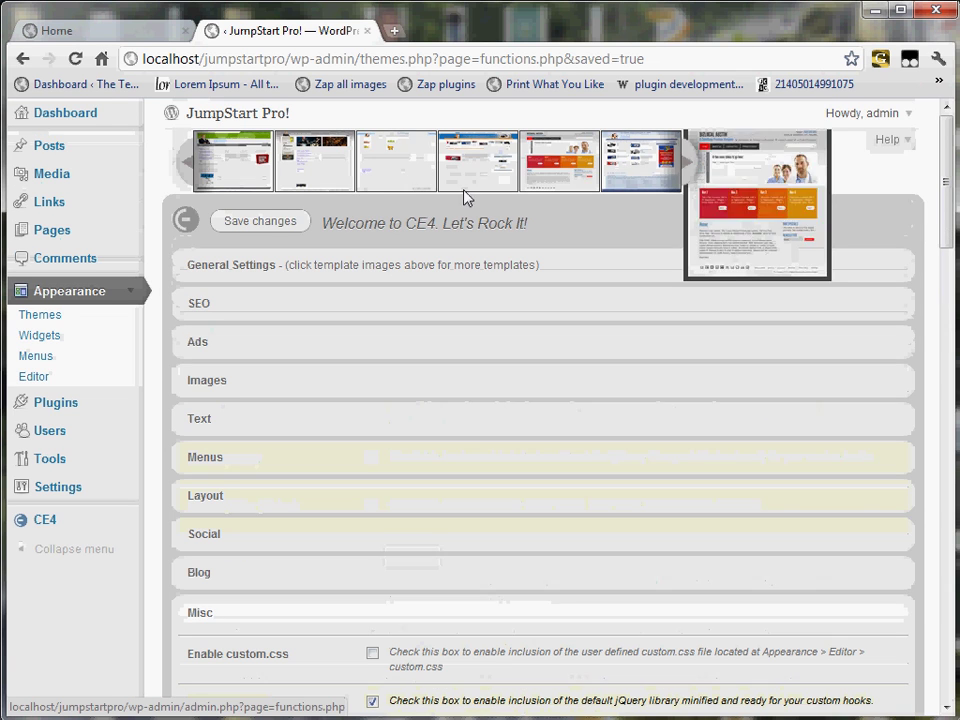
pyautogui.click(284, 222)
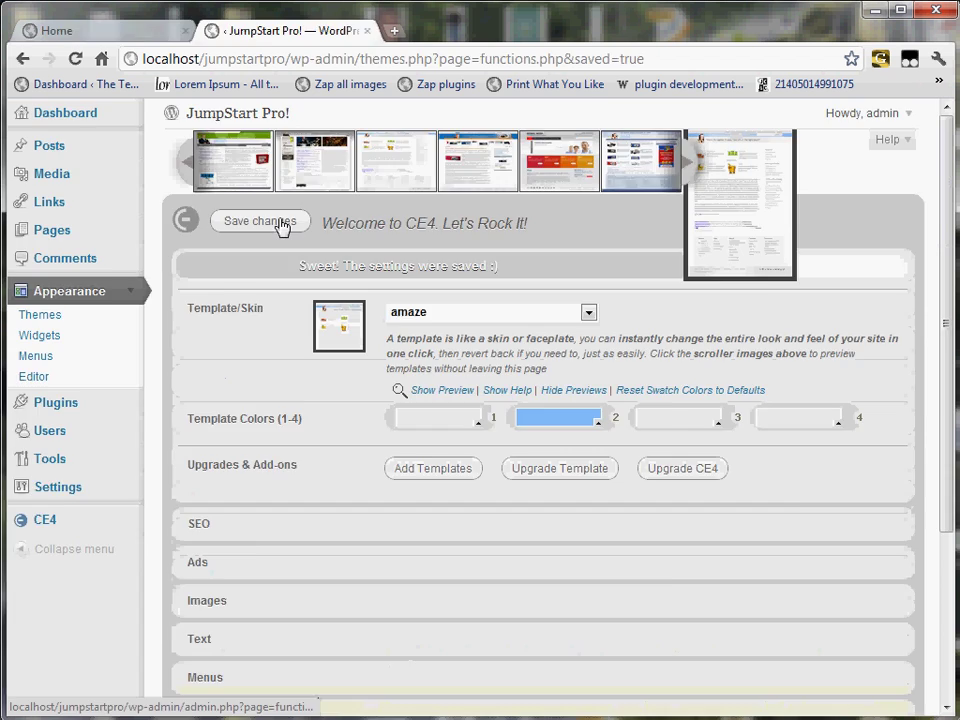
pyautogui.hotkey('ctrl', '1')
pyautogui.press('F5')
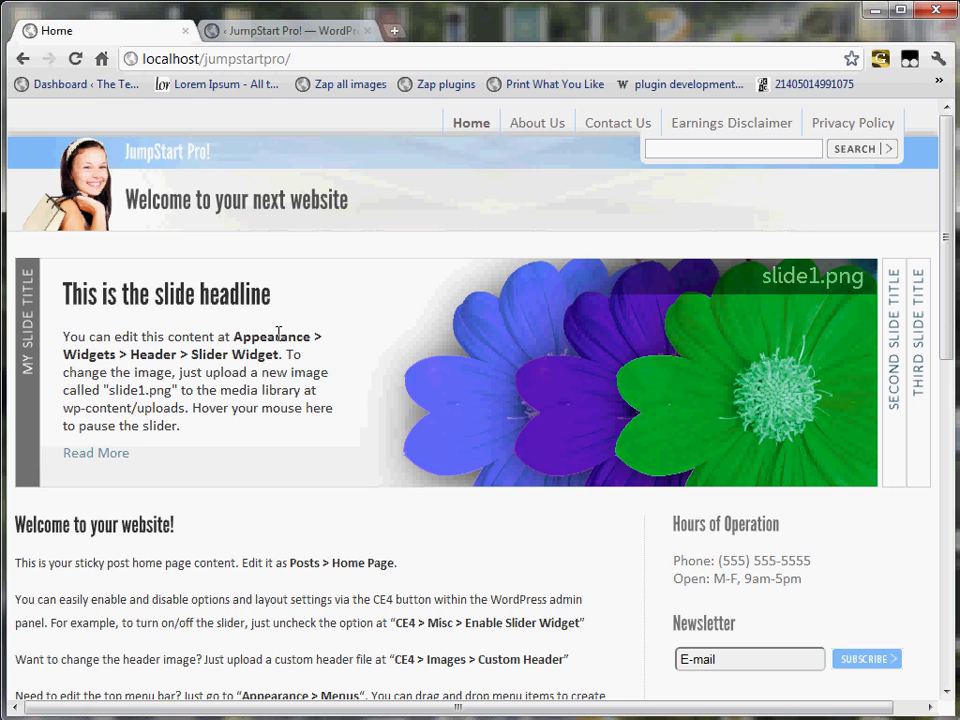
# Return to the WordPress admin and open the CE4 theme settings.
pyautogui.click(330, 32)
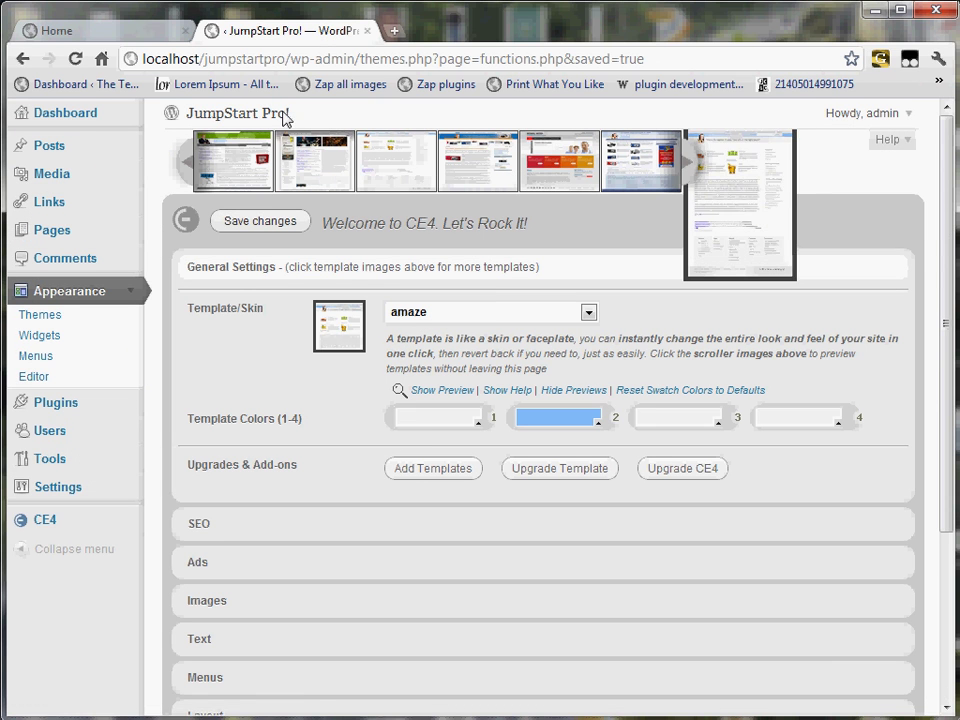
pyautogui.click(93, 535)
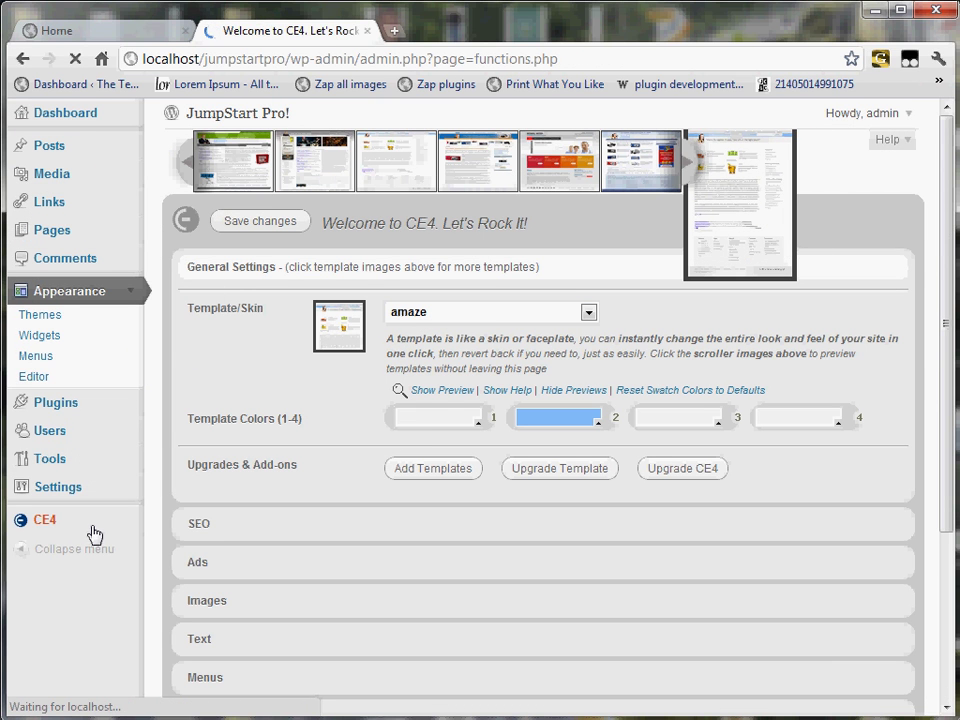